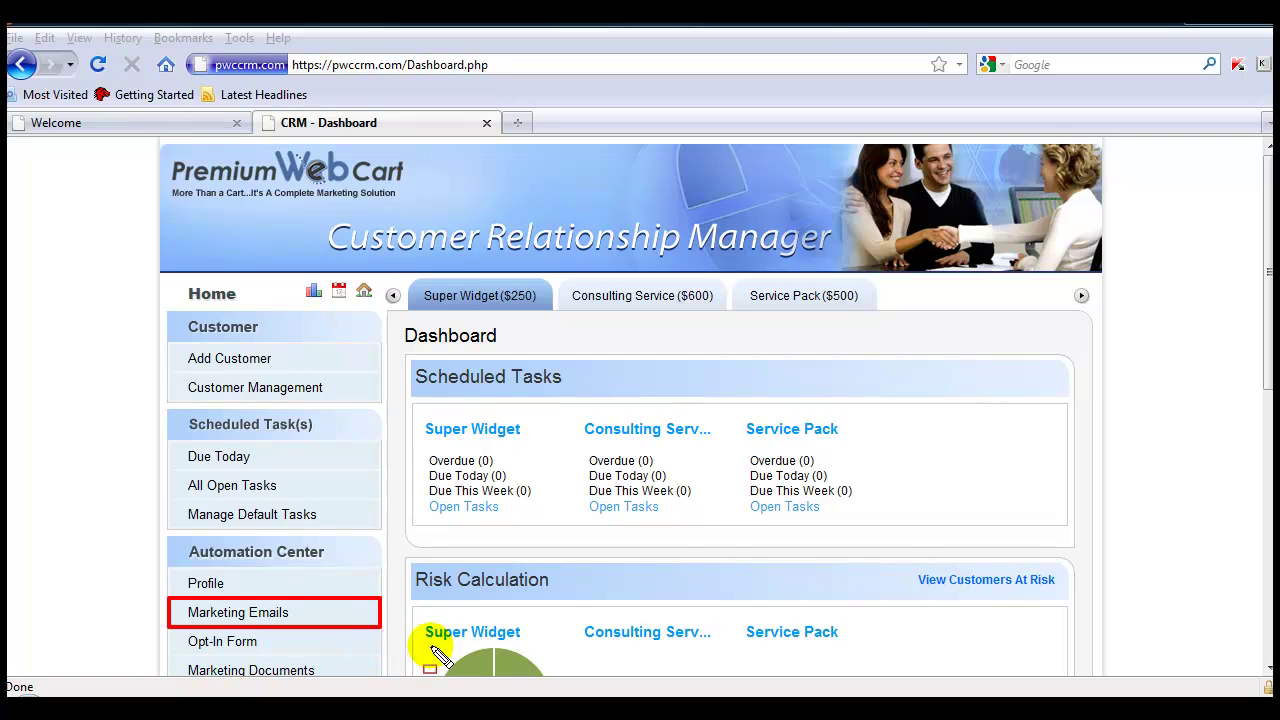
Create a marketing email category named "Super Widget Website" and start adding content to it.
left_click(240, 612)
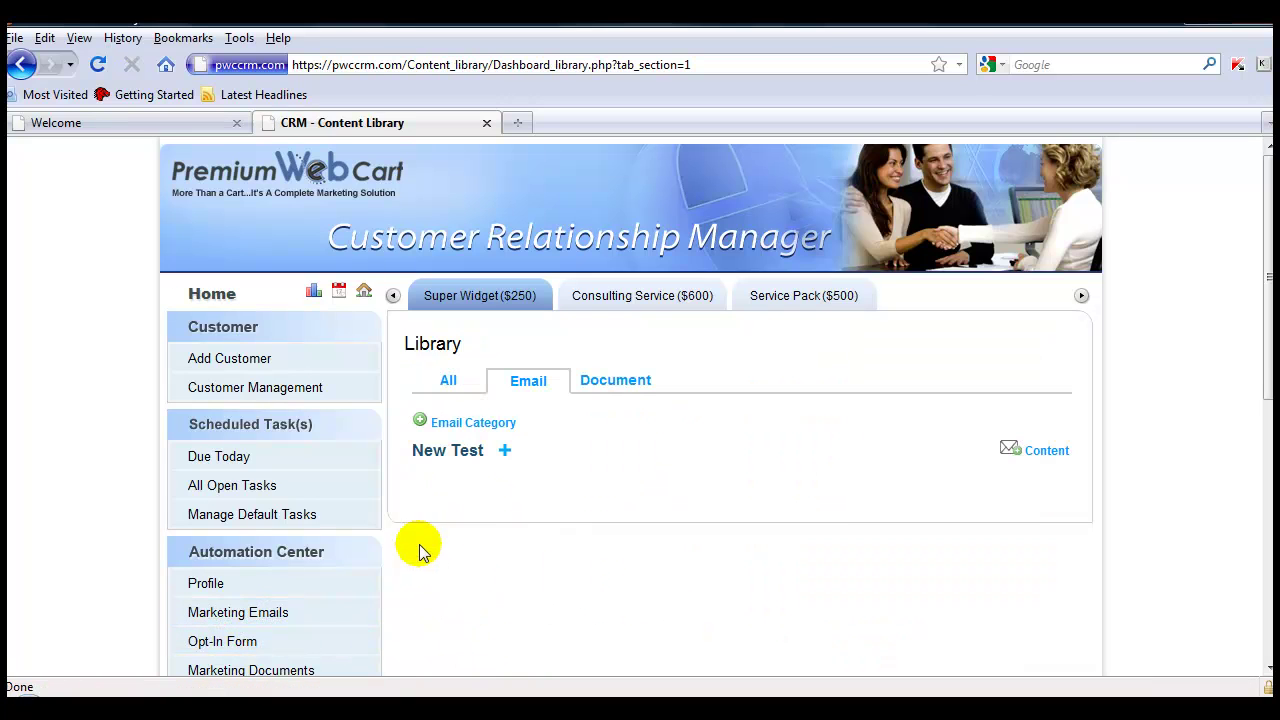
left_click(450, 424)
type("S")
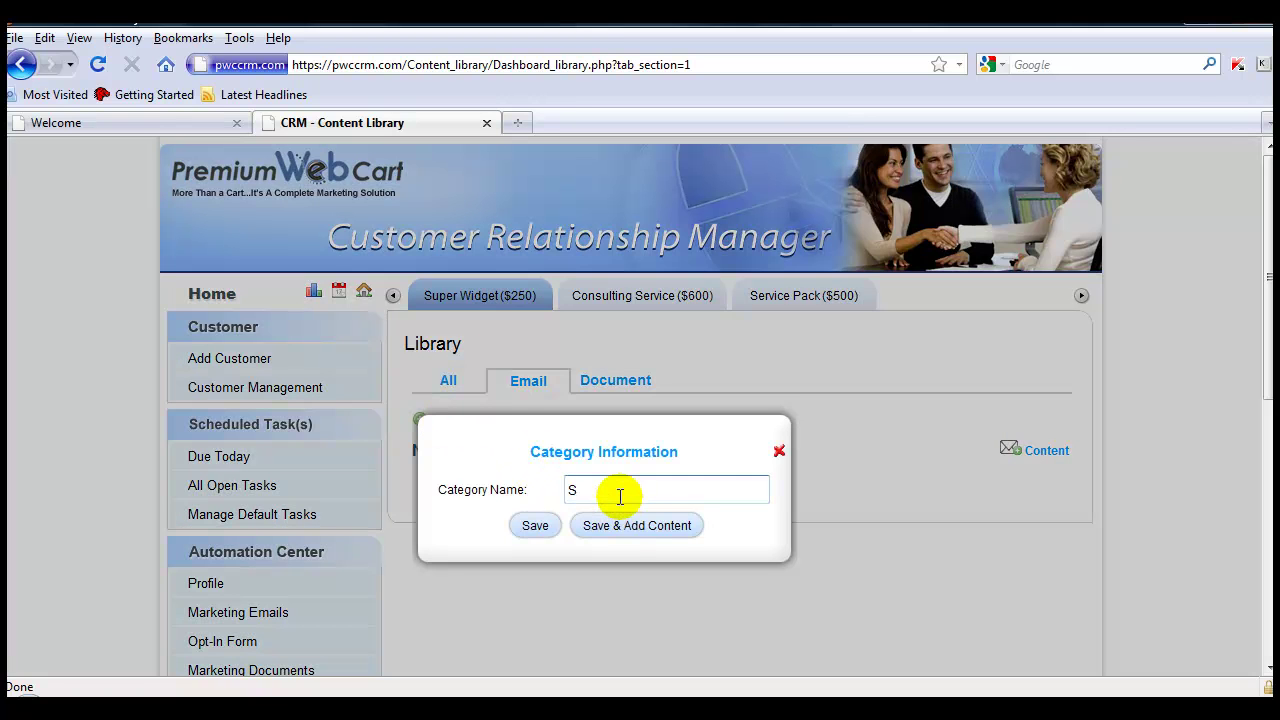
type("uper Widget Website")
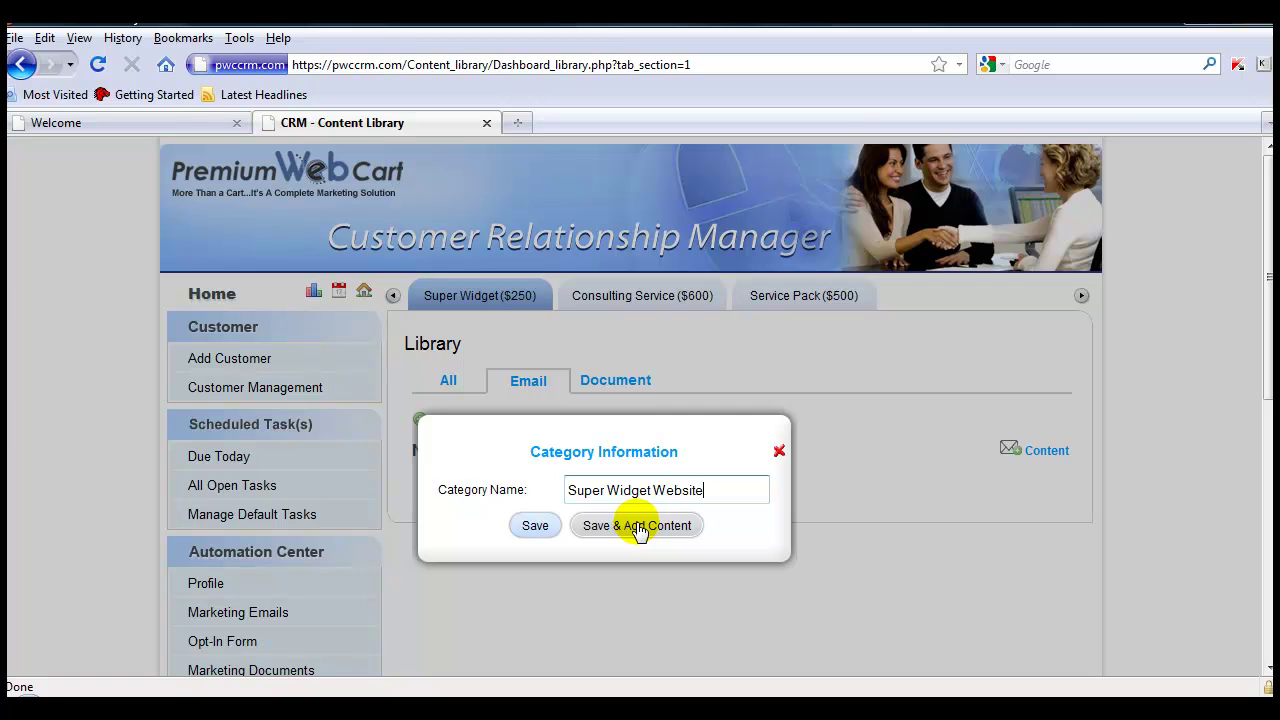
left_click(640, 527)
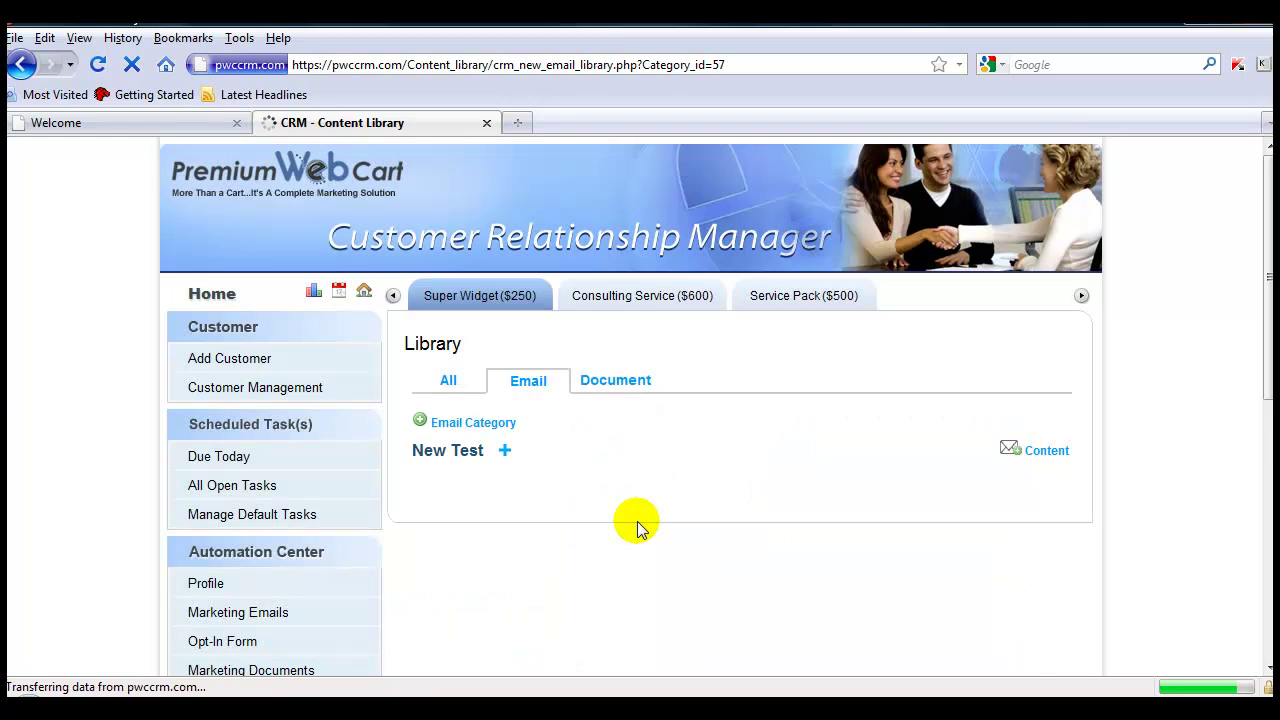
Name the new email content "Video Demo 1" and give it the subject "Great New Video".
left_click(590, 415)
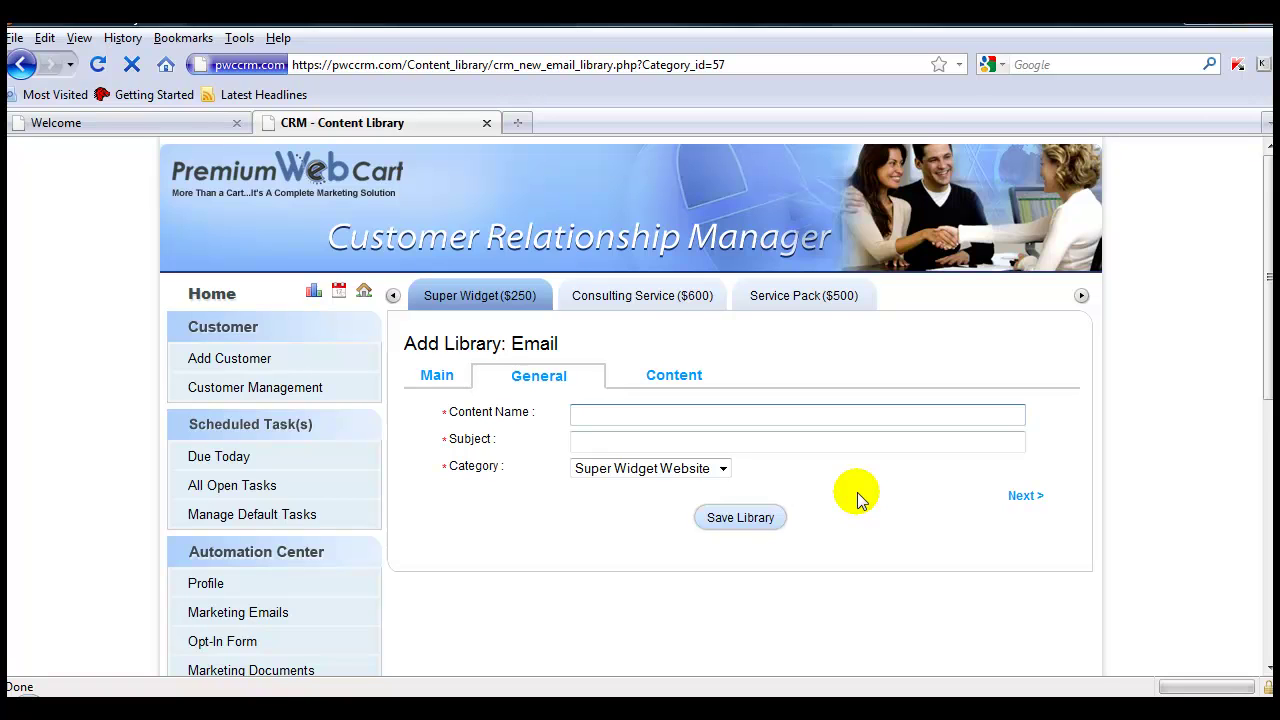
type("Video Demo 1")
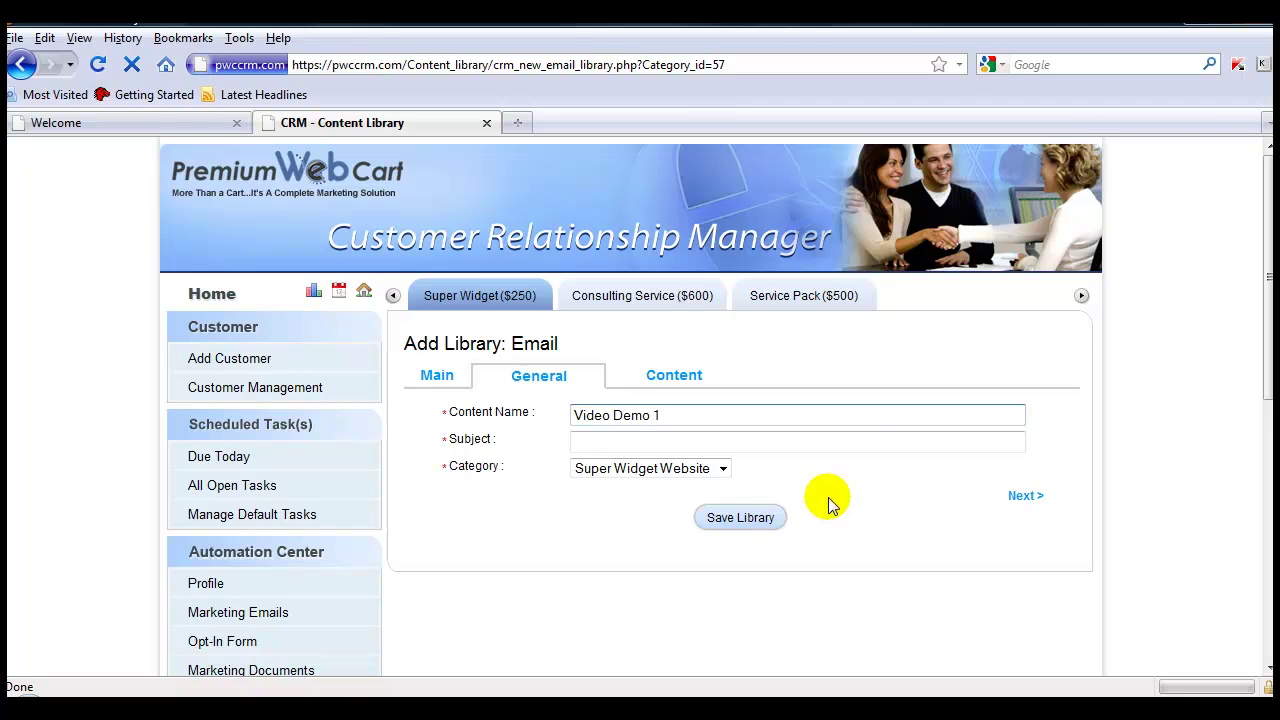
left_click(620, 447)
type("Grea")
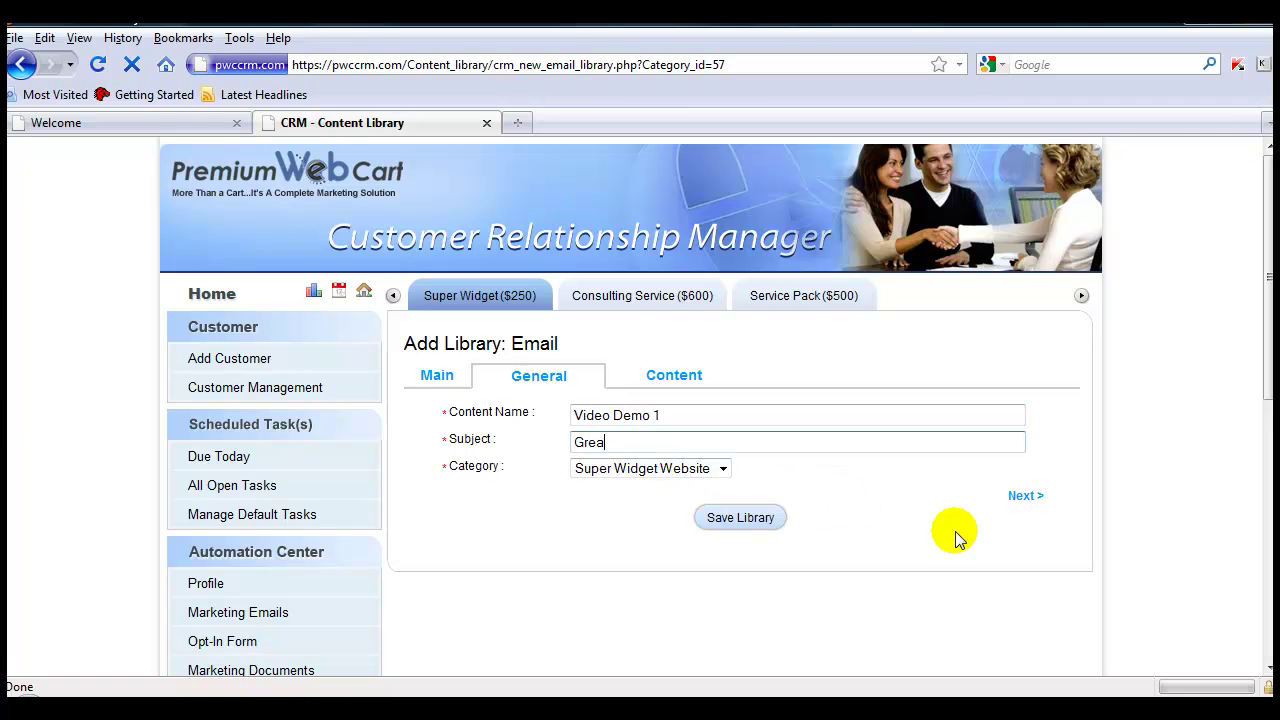
type("t New Video")
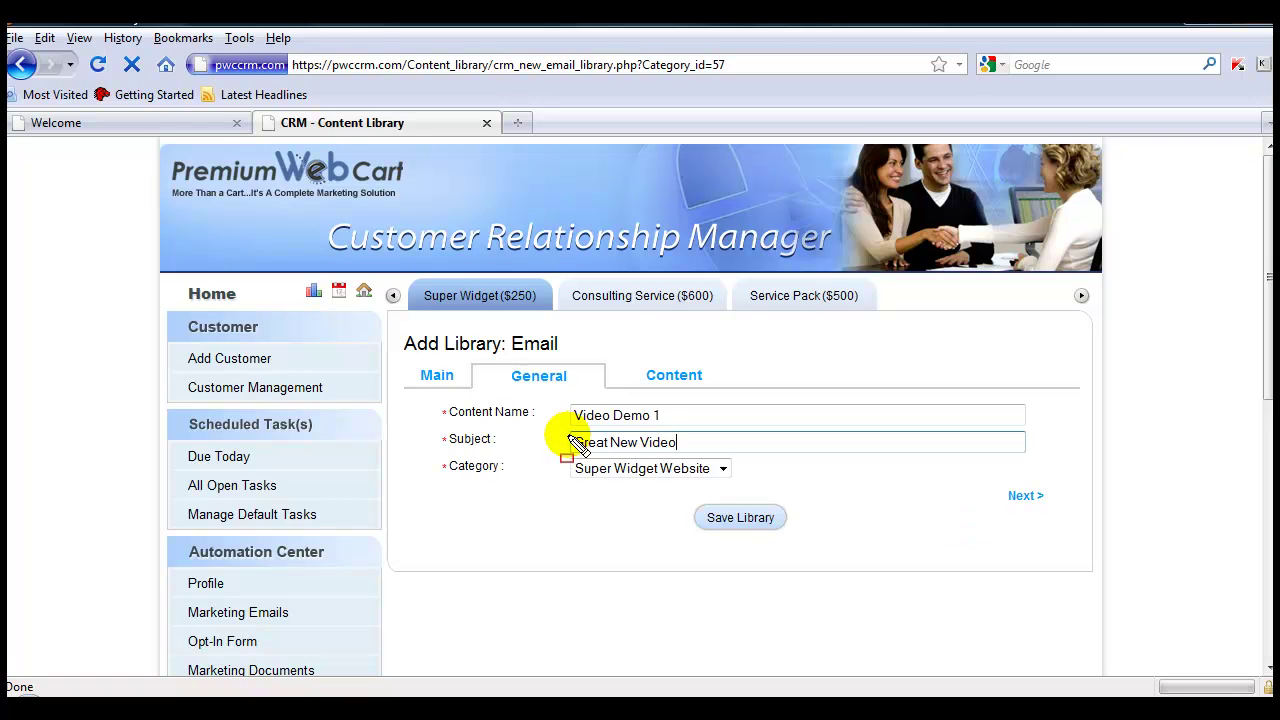
left_click_drag(612, 440, 1010, 458)
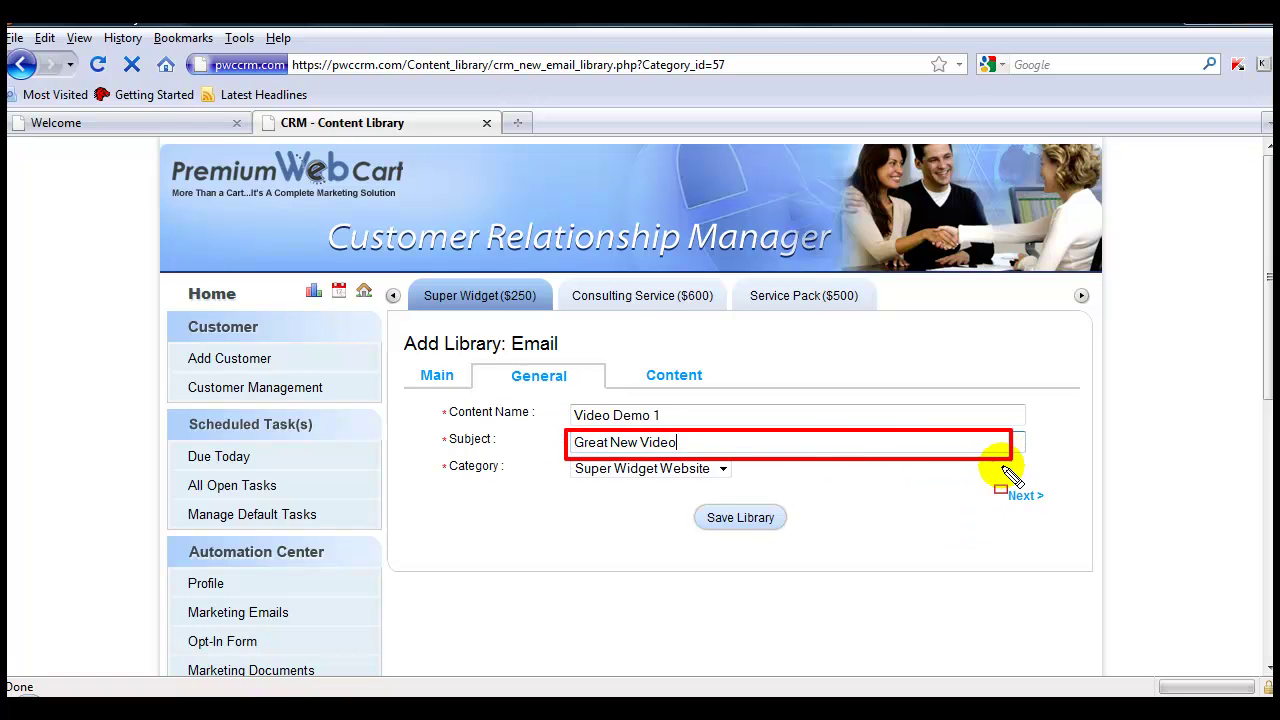
key("Escape")
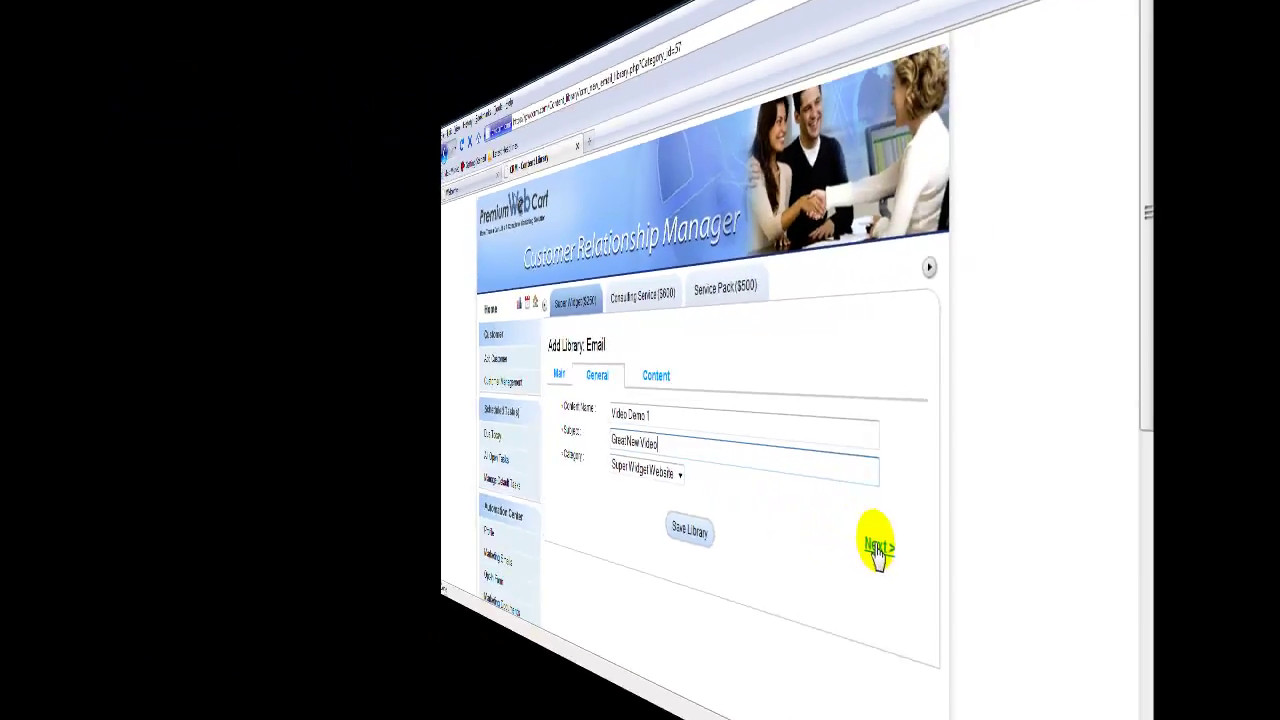
Begin the email's content body with the greeting "Hi" followed by the user first name merge code <#USER_FNAME#>.
left_click(1022, 500)
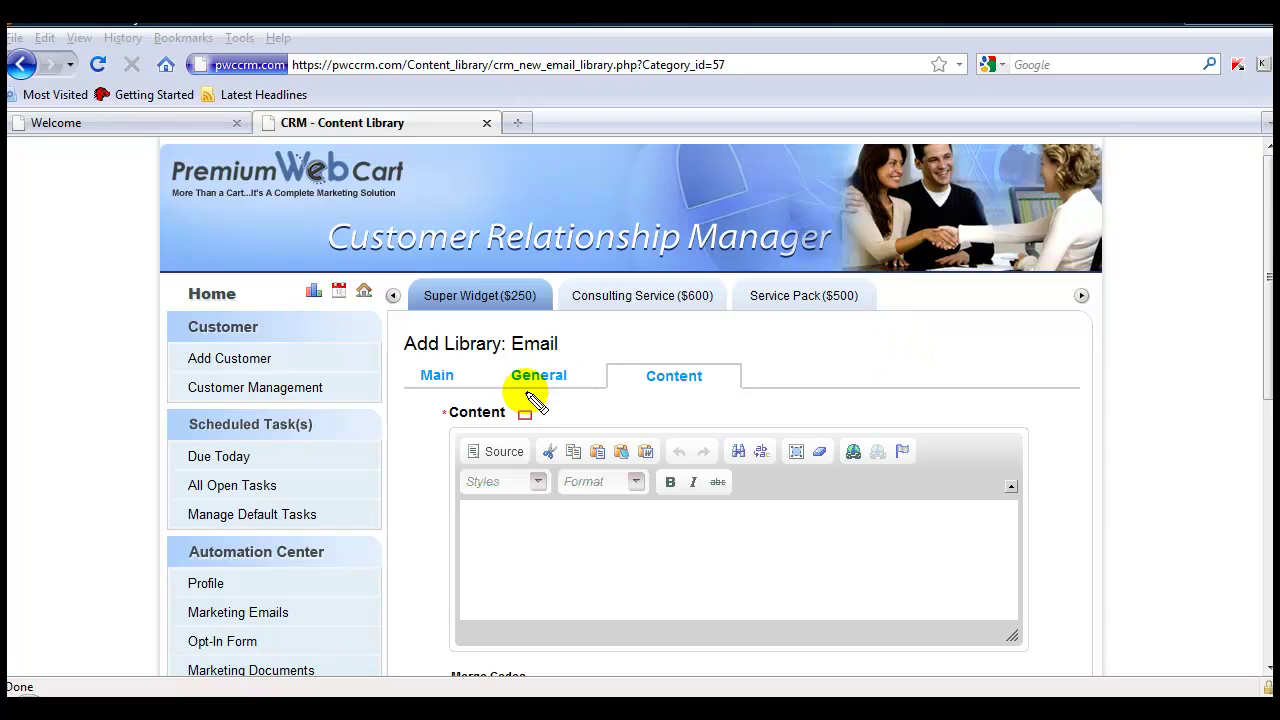
mouse_move(451, 428)
left_mouse_down()
mouse_move(515, 470)
mouse_move(871, 606)
mouse_move(1072, 620)
left_mouse_up()
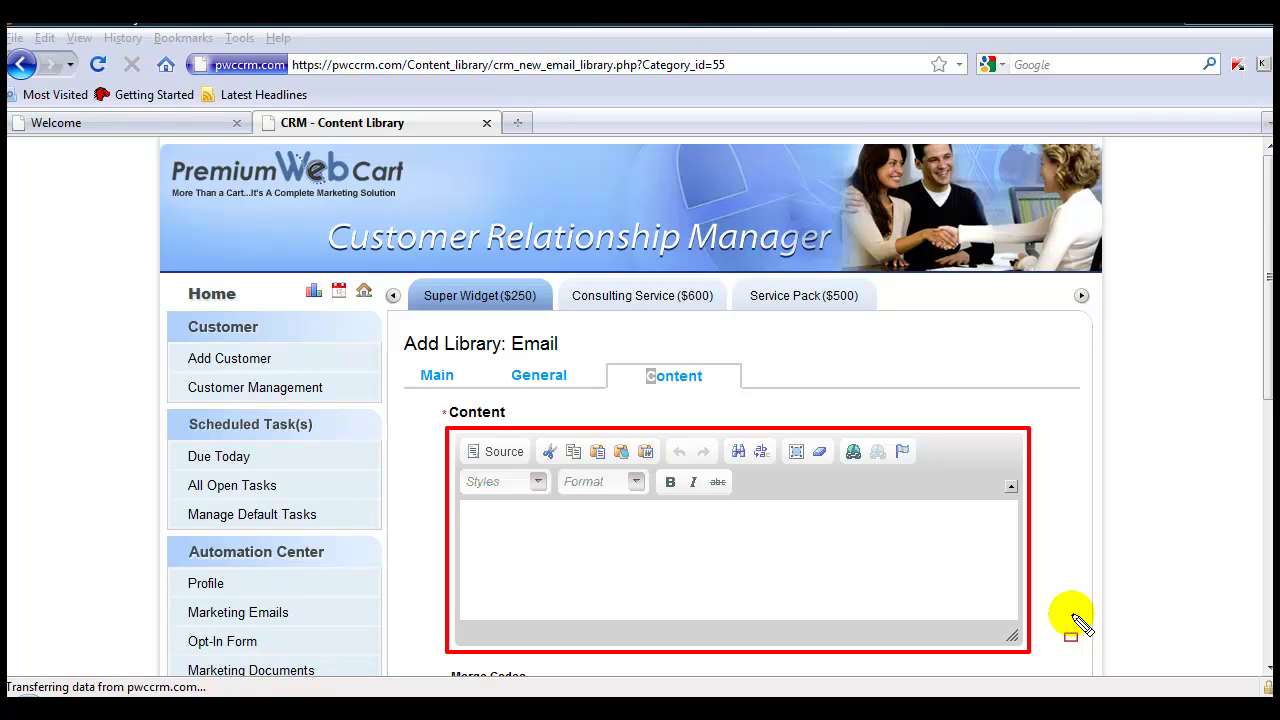
left_click_drag(1262, 358, 1262, 535)
left_click_drag(433, 299, 535, 322)
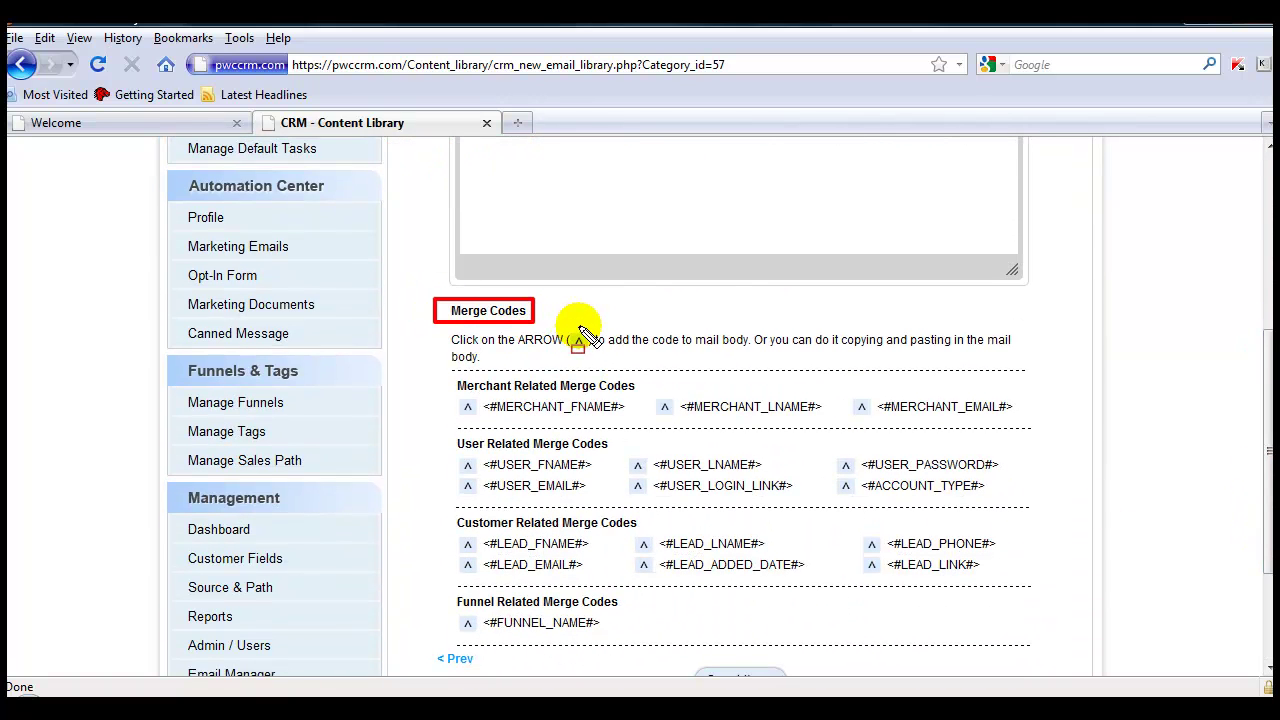
key("Escape")
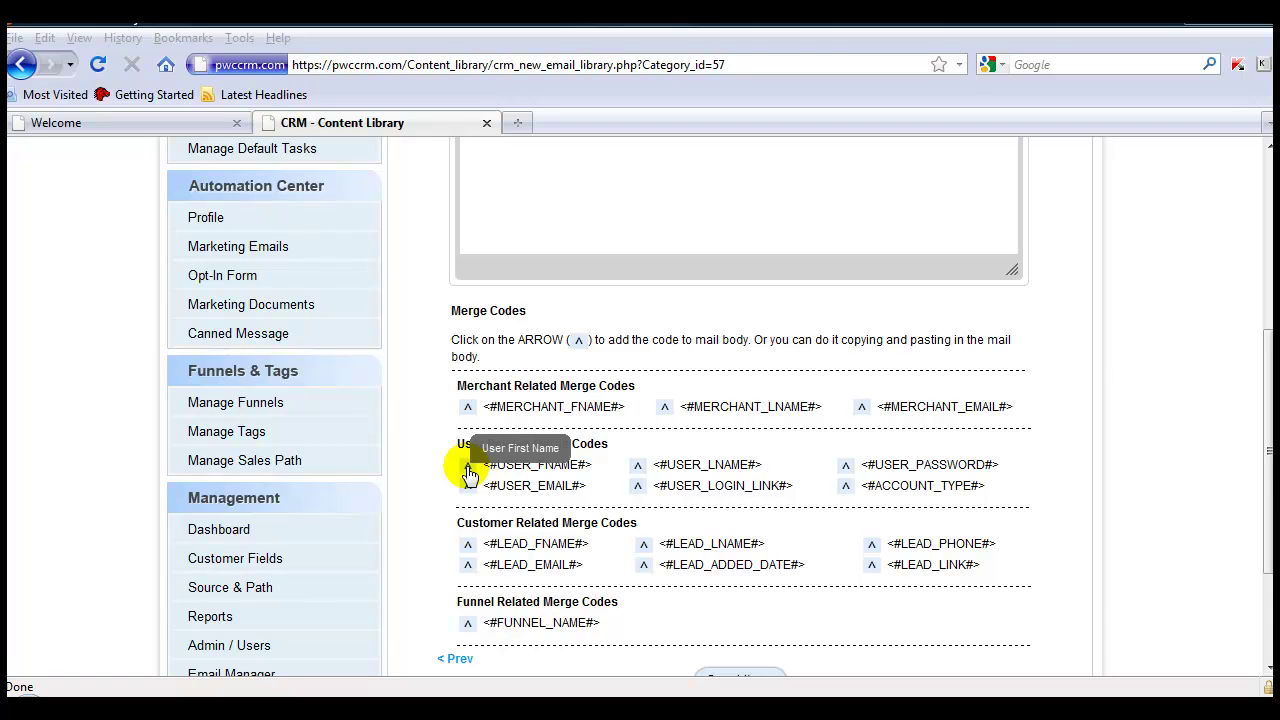
scroll(737, 350, "up", 4)
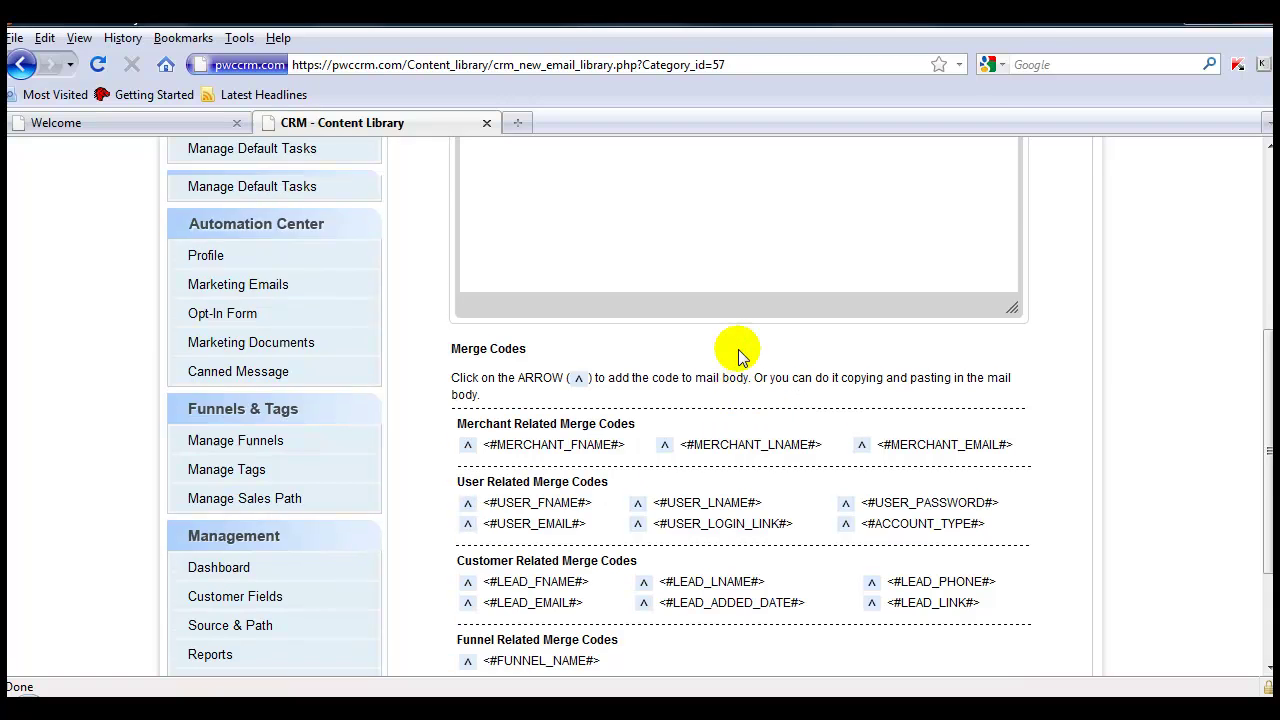
left_click(537, 410)
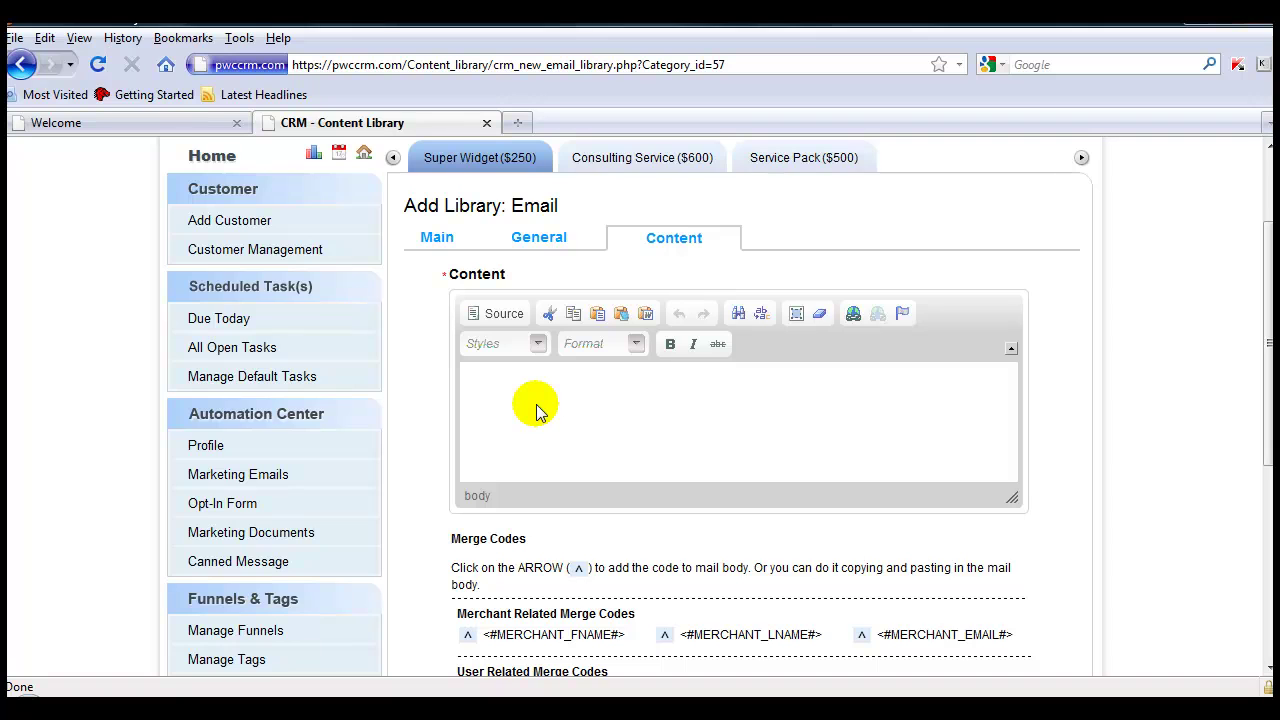
type("Hi")
scroll(530, 412, "down", 5)
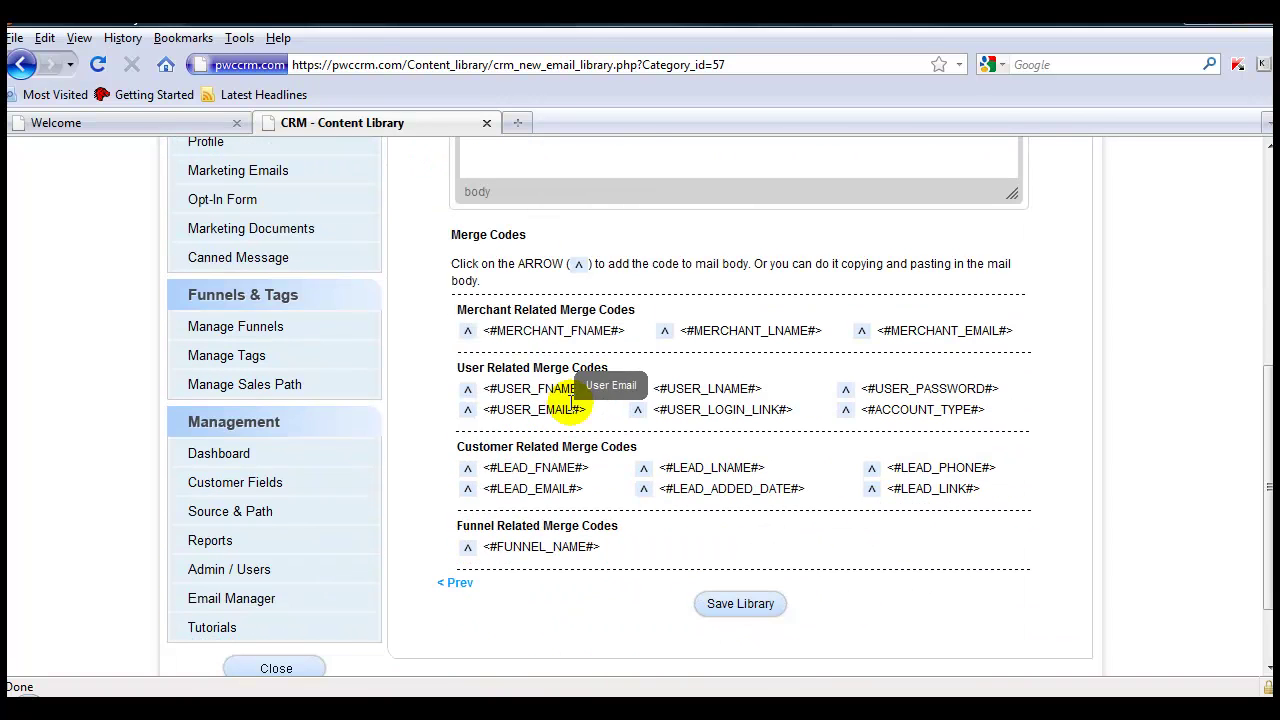
left_click(467, 390)
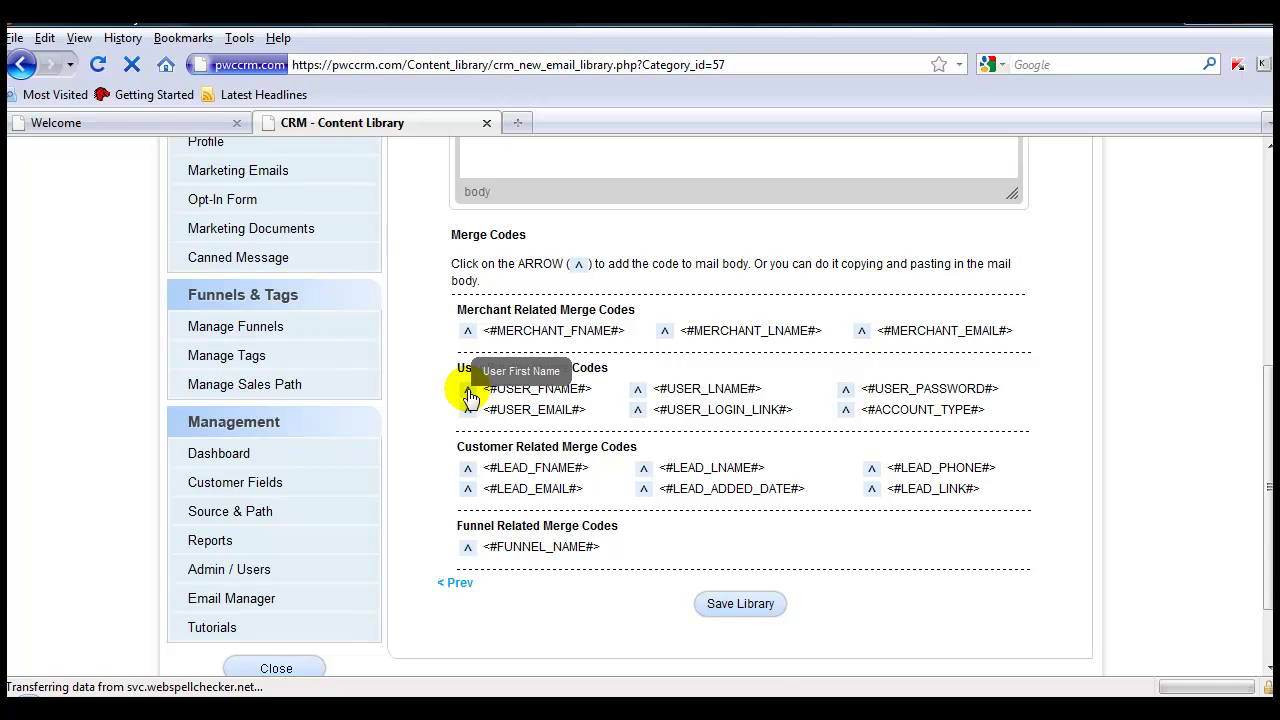
left_click(470, 396)
Add the line "This is a demo email for my video." below the greeting in the email body.
scroll(486, 366, "up", 3)
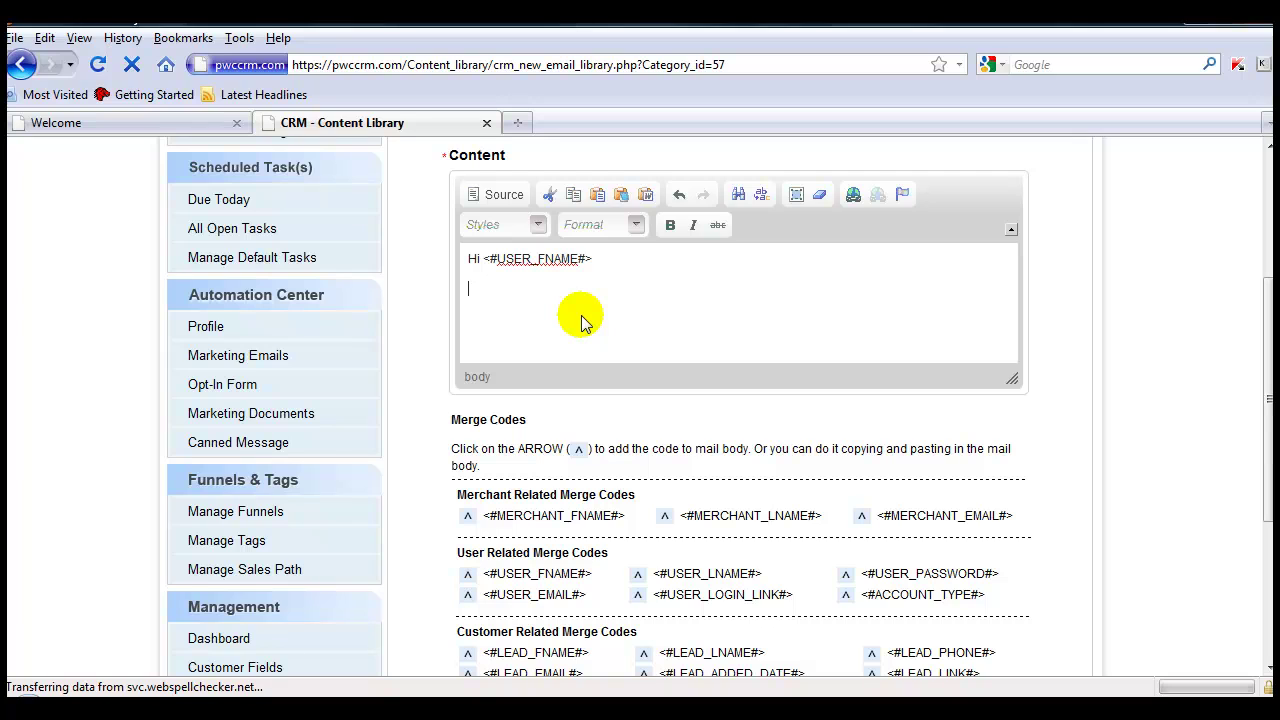
type("This is a demo email for my video.")
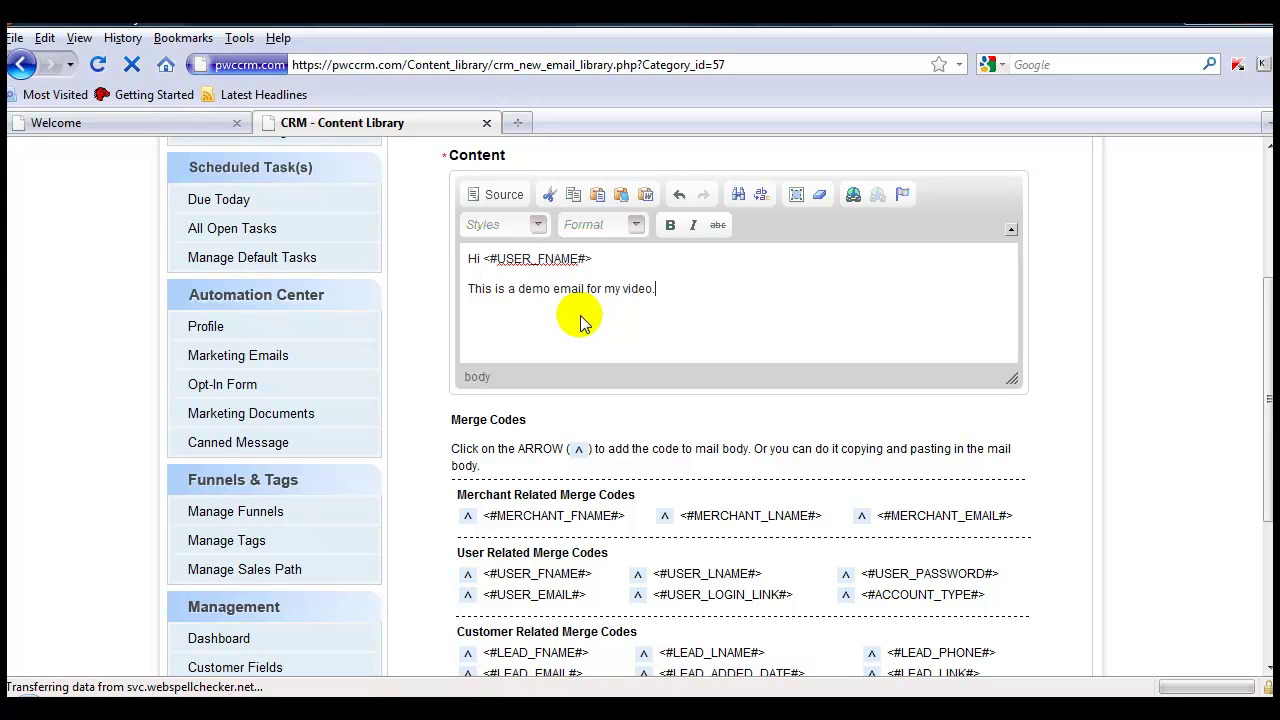
key("ctrl+shift+d")
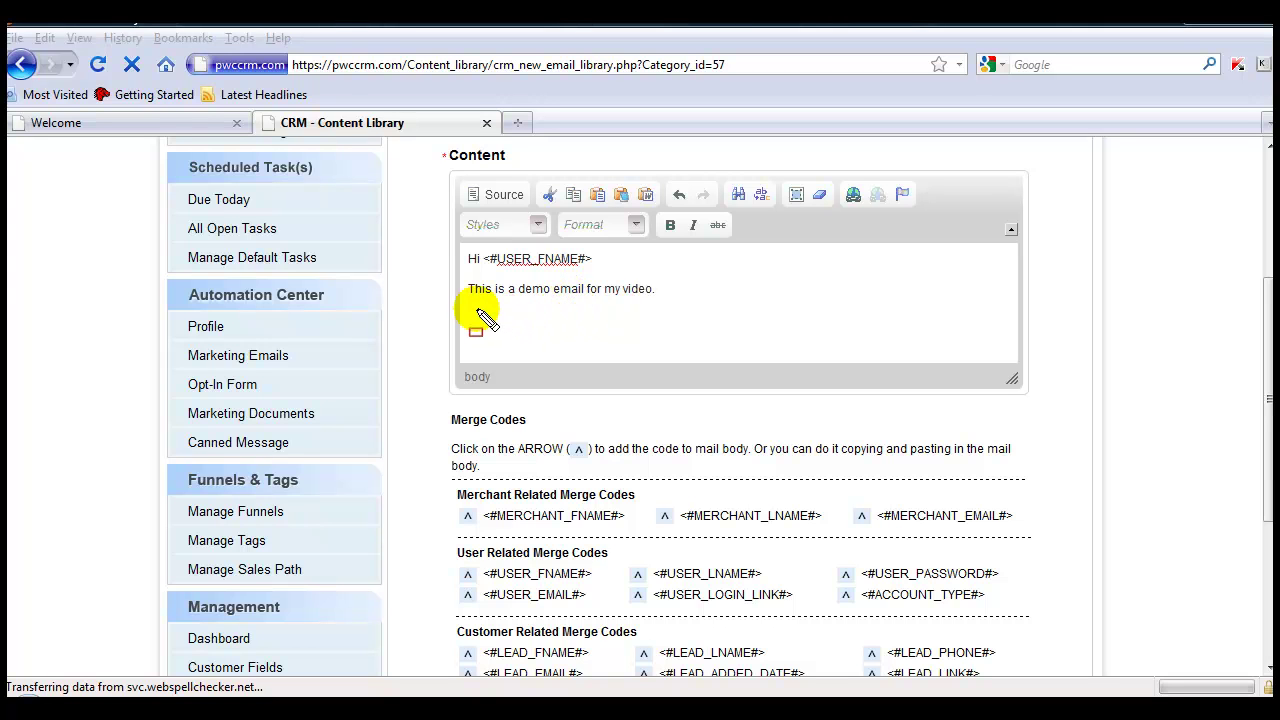
left_click_drag(485, 311, 632, 336)
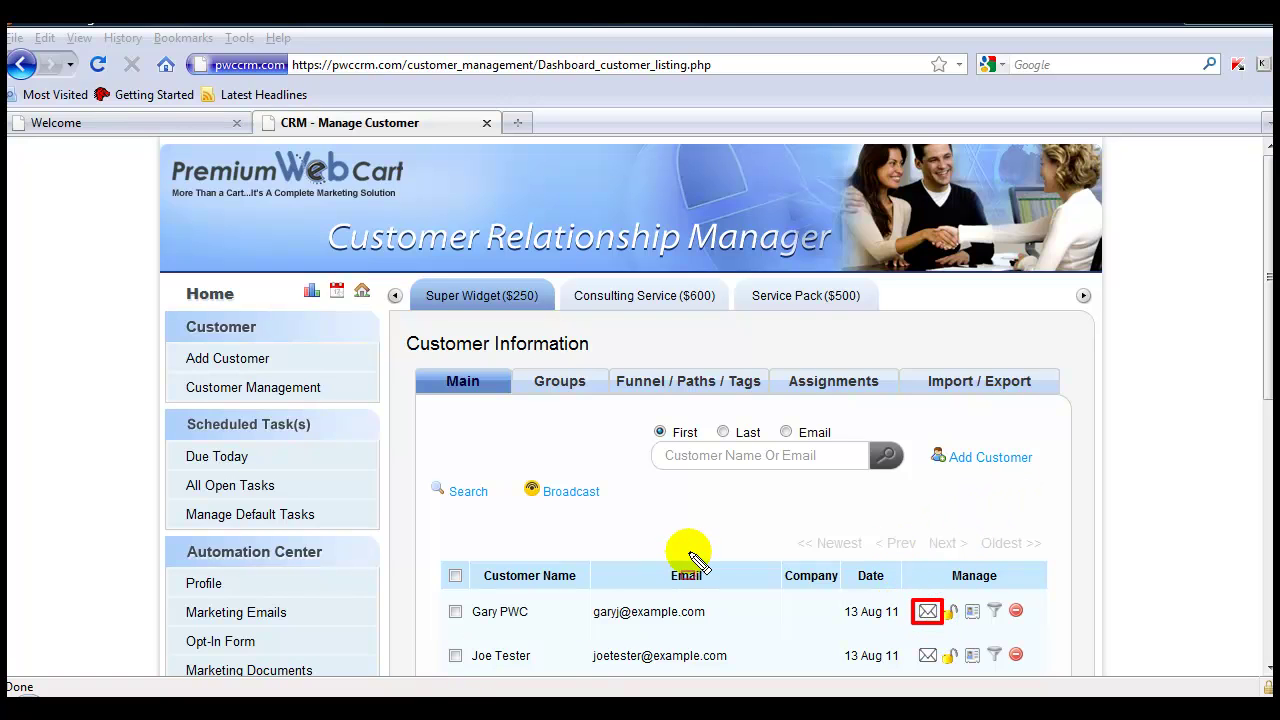
Open the record of the first customer in the list and start a mail to that customer's email address.
left_click(500, 611)
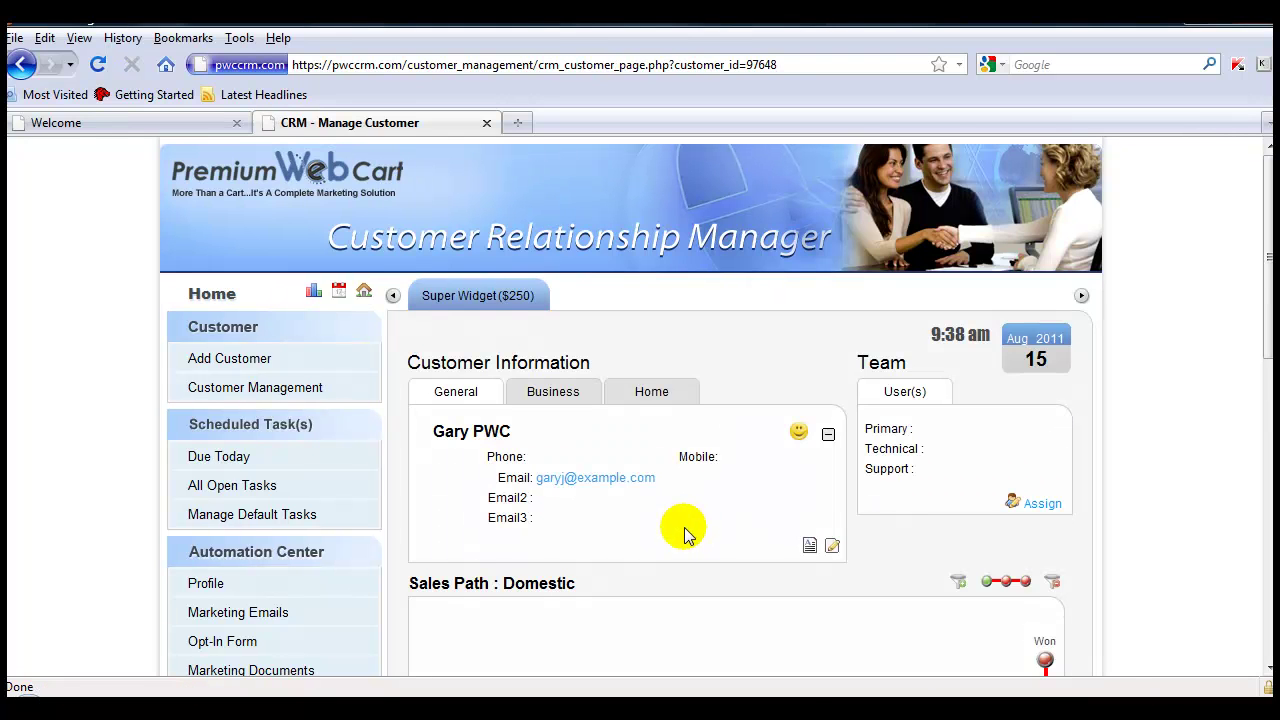
left_click(597, 479)
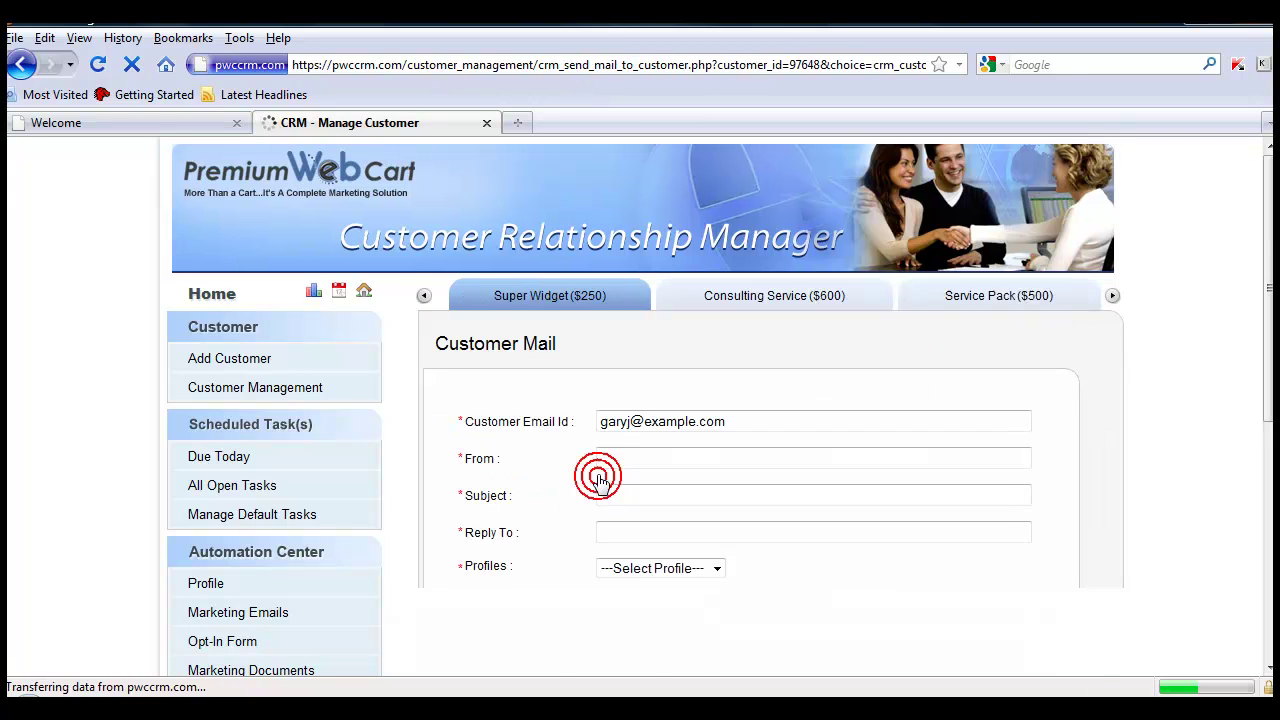
mouse_move(391, 329)
left_mouse_down()
mouse_move(480, 357)
mouse_move(536, 356)
left_mouse_up()
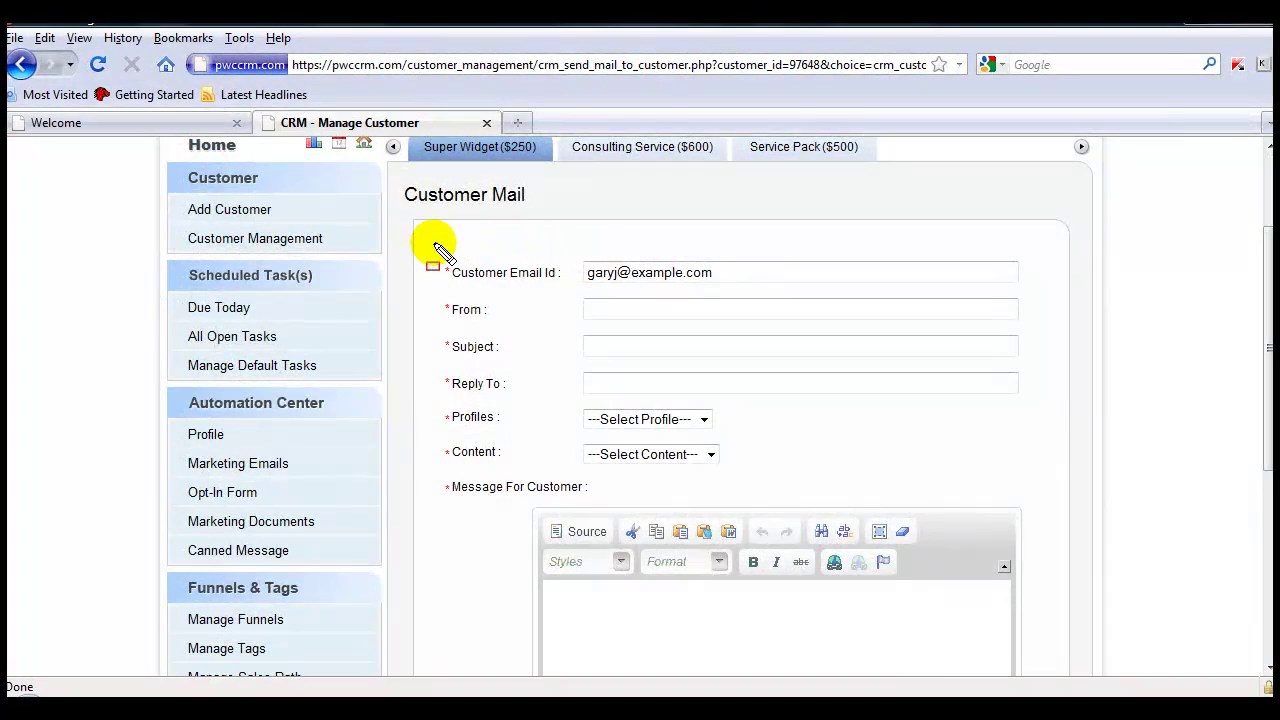
left_click_drag(430, 245, 775, 293)
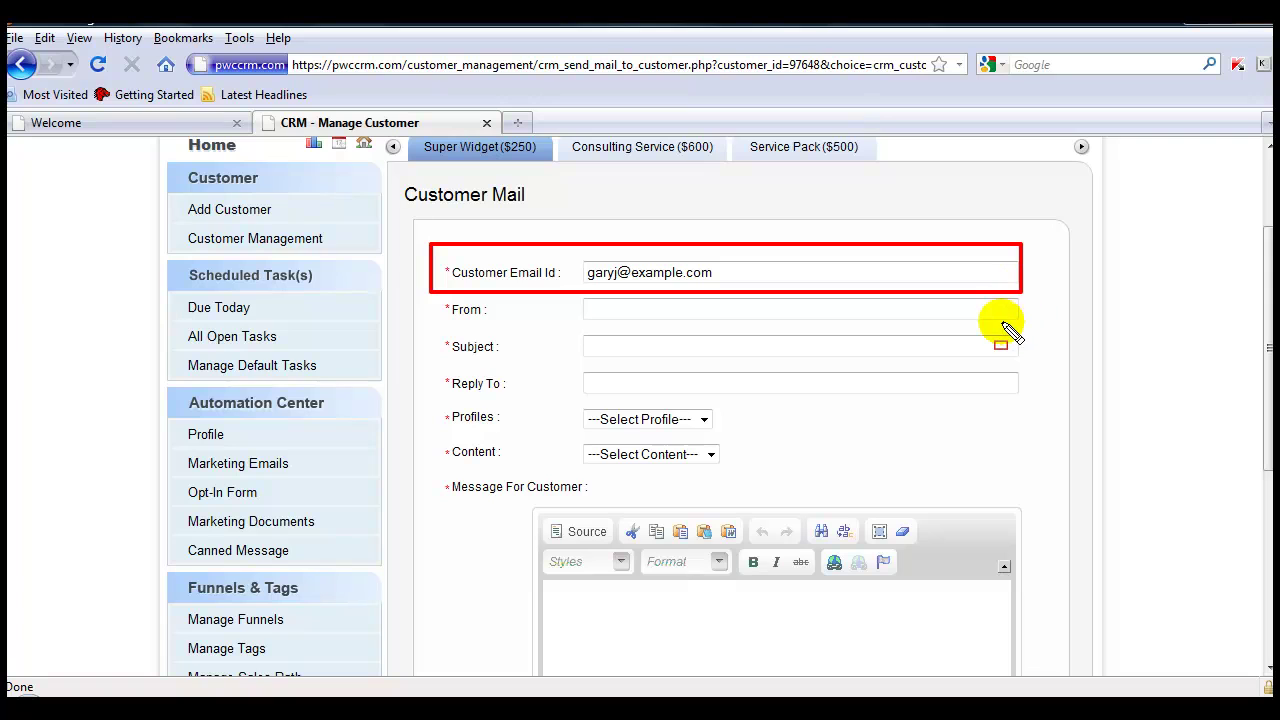
key("Escape")
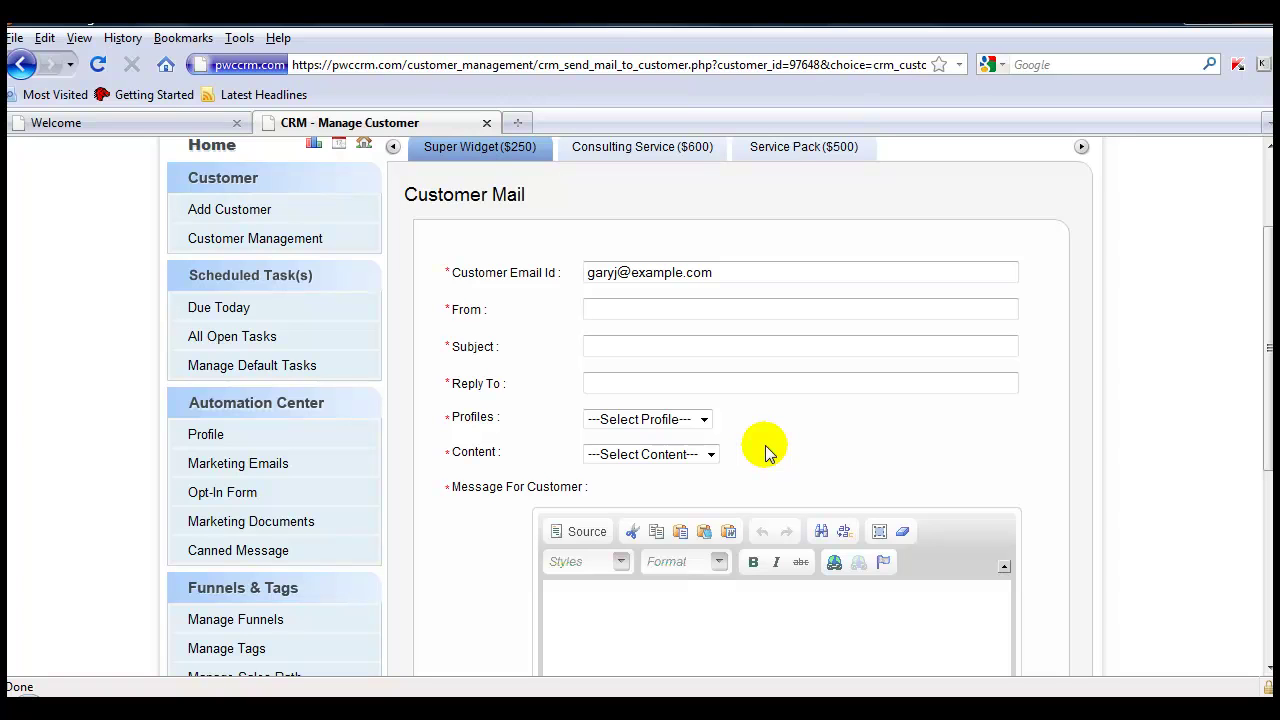
Apply the saved sender profile to the customer mail to fill in its From and Reply To fields.
left_click(704, 419)
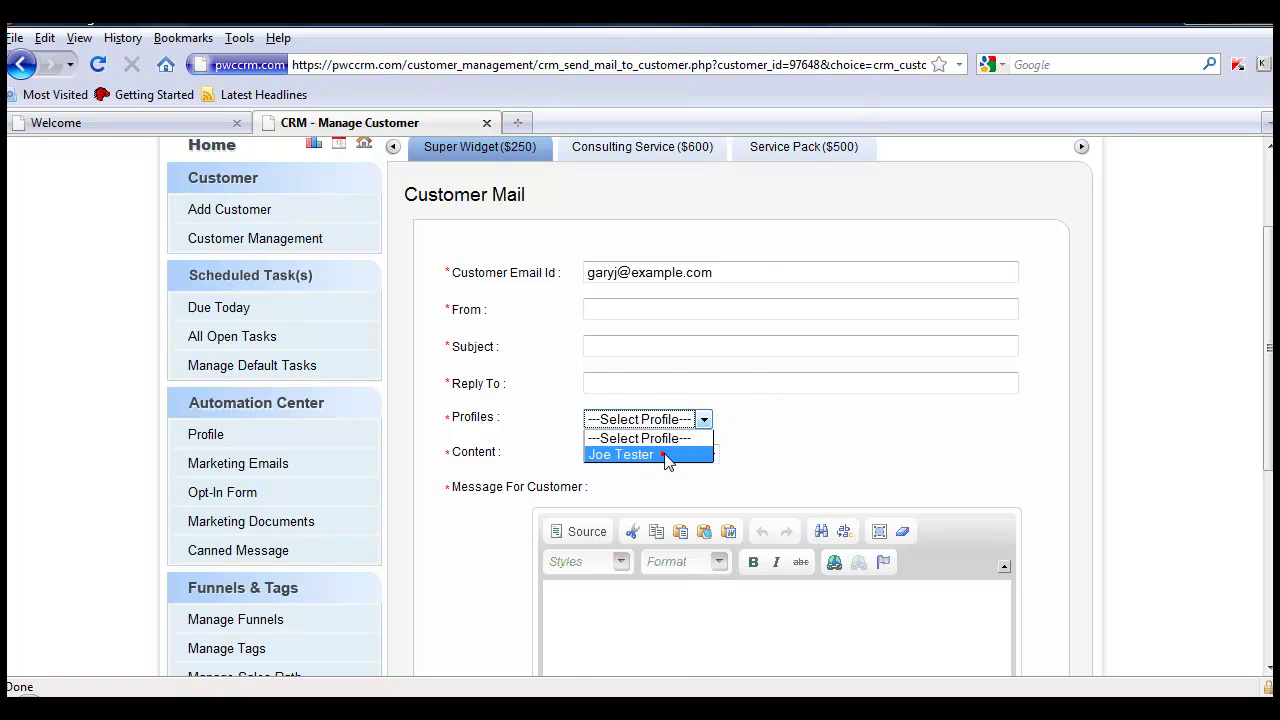
left_click(667, 455)
left_click_drag(551, 297, 787, 321)
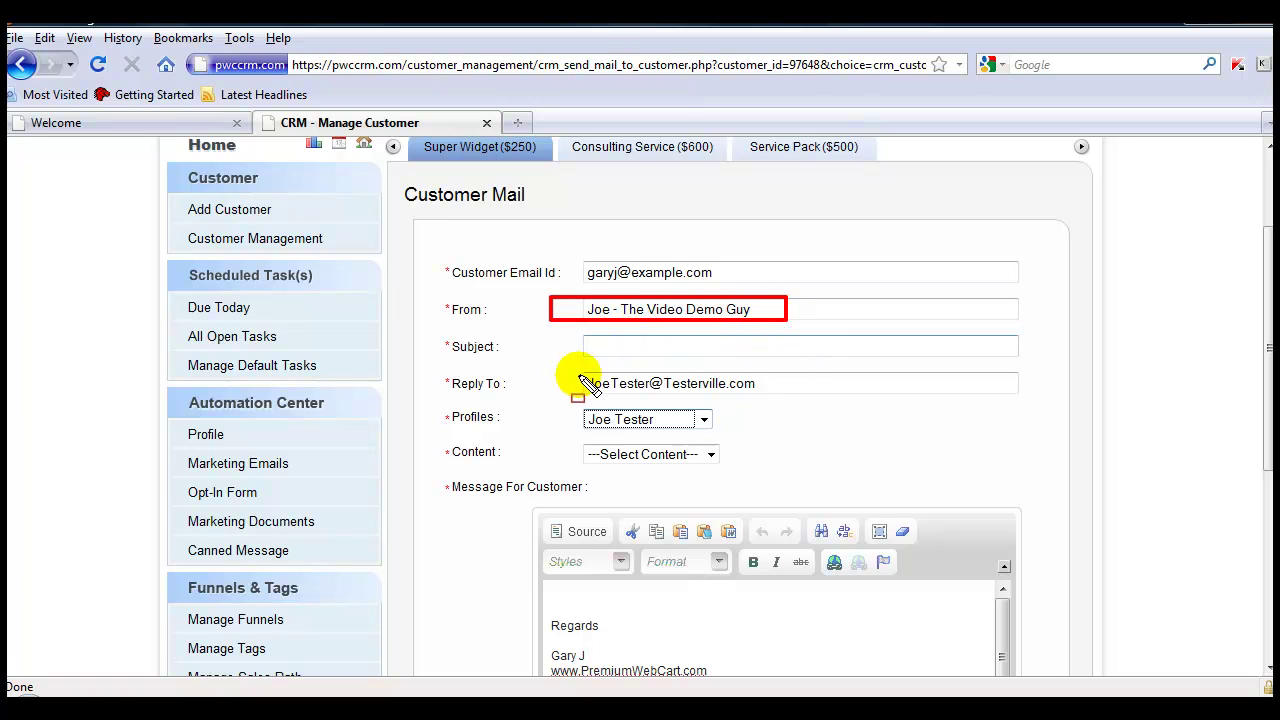
mouse_move(560, 363)
left_mouse_down()
mouse_move(640, 392)
mouse_move(772, 403)
left_mouse_up()
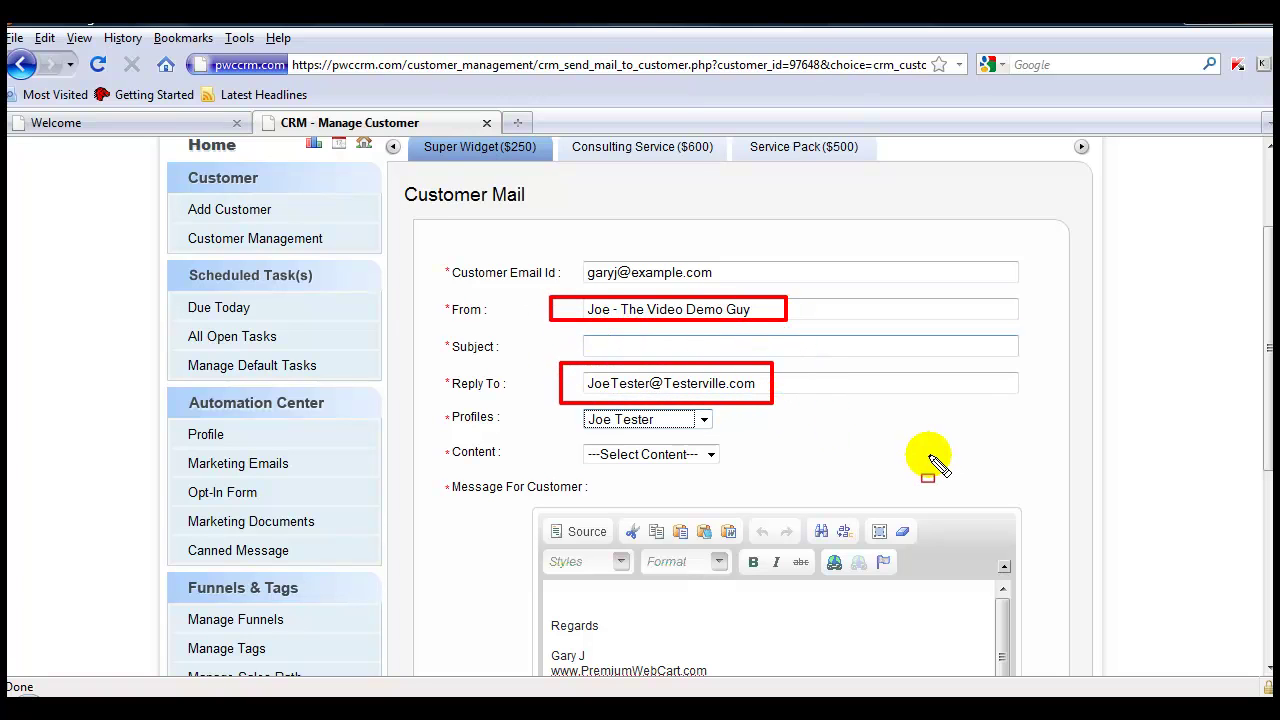
Load the "Video Demo 2" library content into the customer mail.
left_click(711, 455)
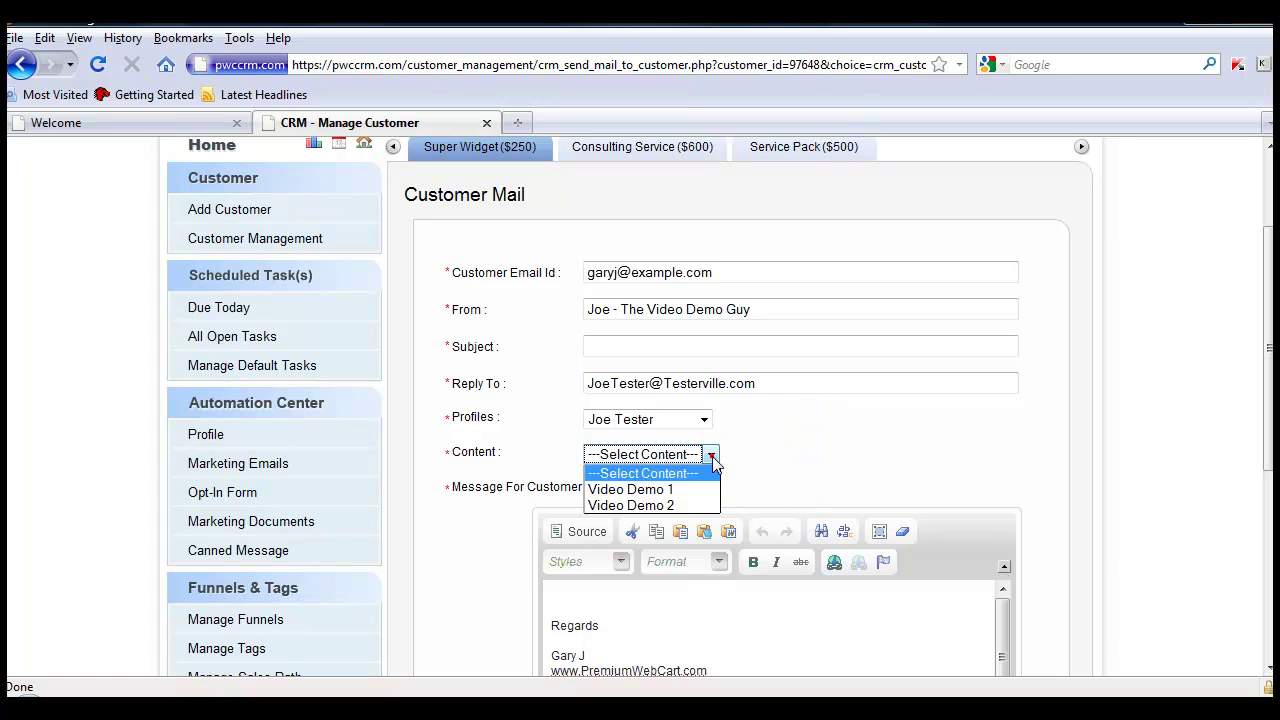
left_click(652, 505)
left_click_drag(571, 332, 697, 356)
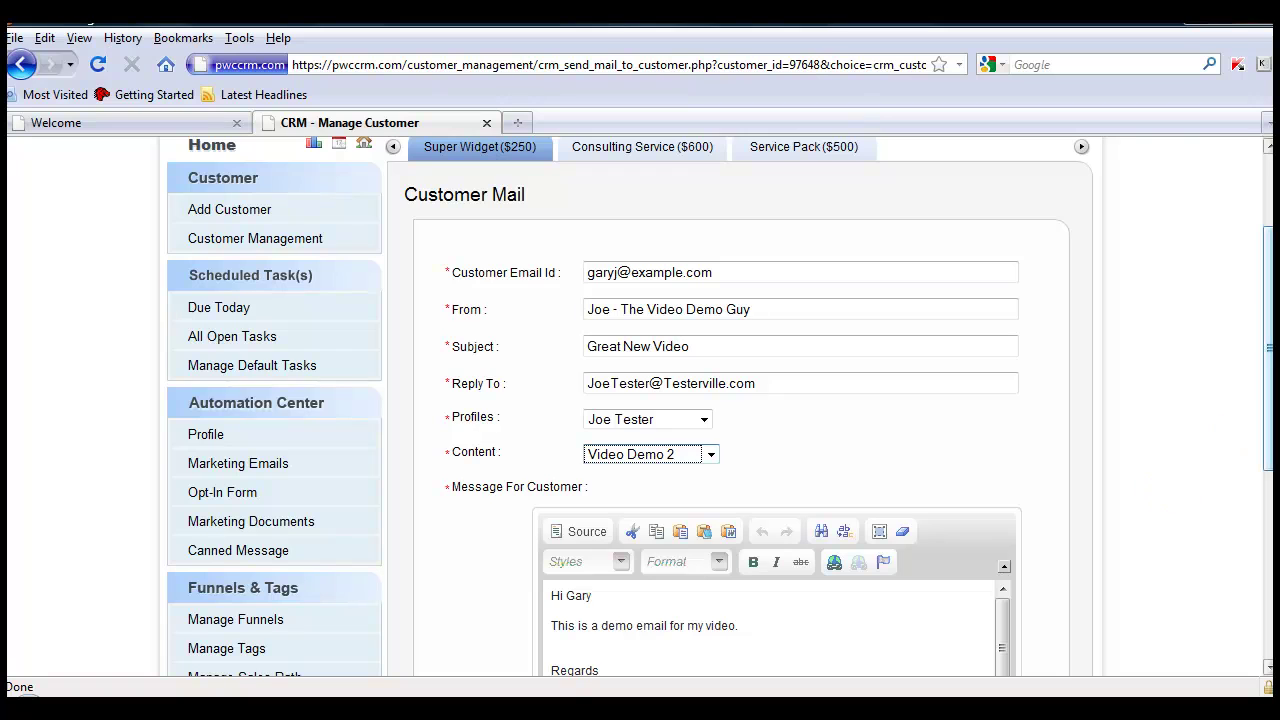
Review the customer message from greeting to signature, including the company address and FTC compliance statement.
left_click_drag(1265, 410, 1262, 508)
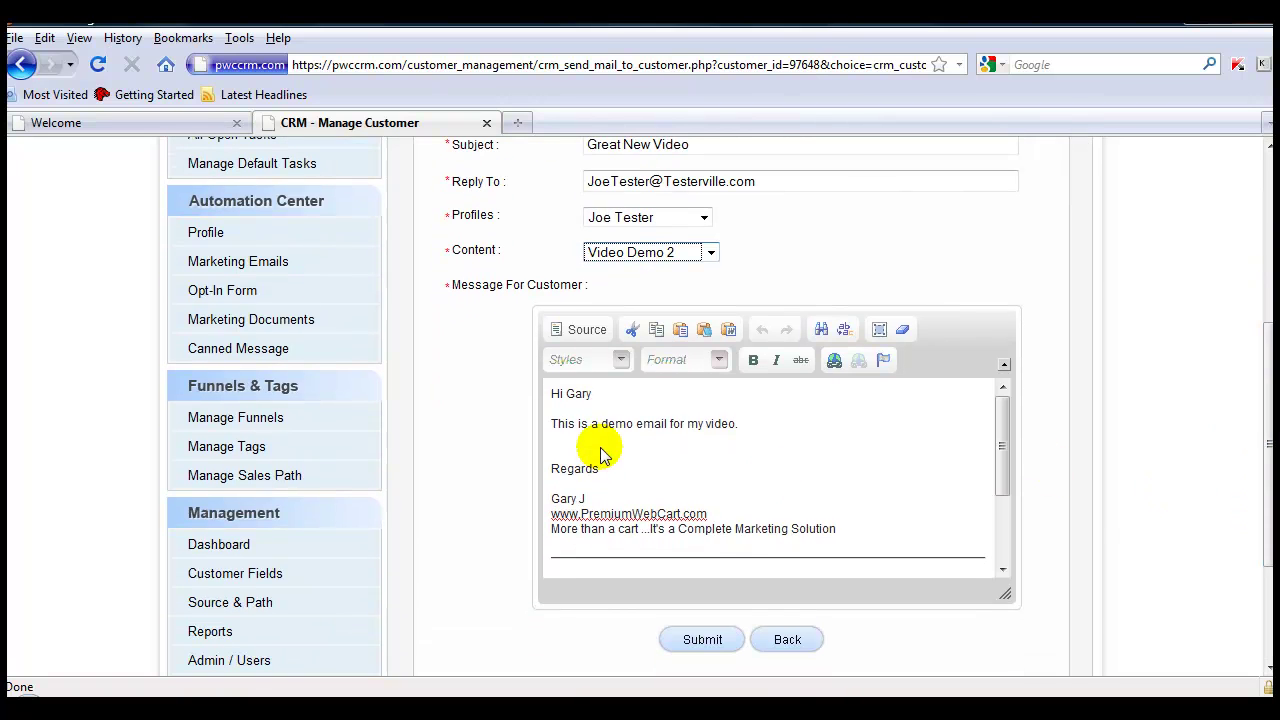
mouse_move(543, 384)
left_mouse_down()
mouse_move(731, 531)
mouse_move(840, 570)
left_mouse_up()
left_click(540, 381)
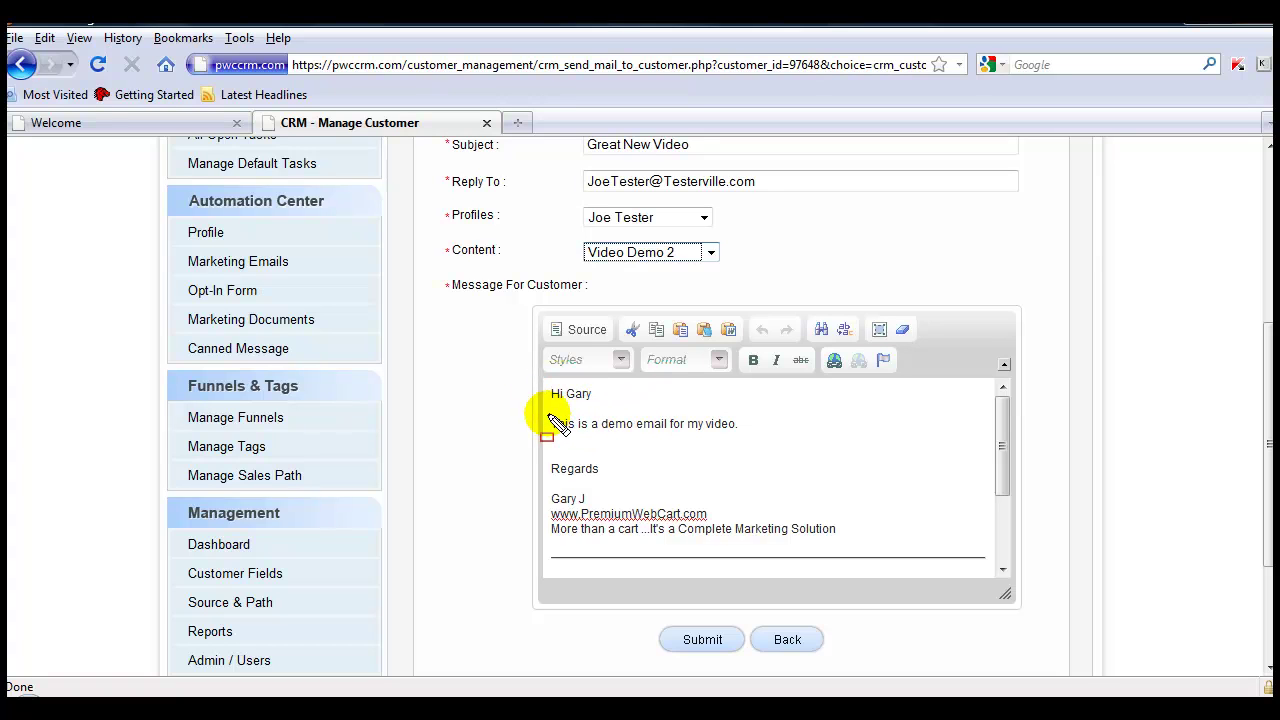
left_click_drag(613, 427, 758, 458)
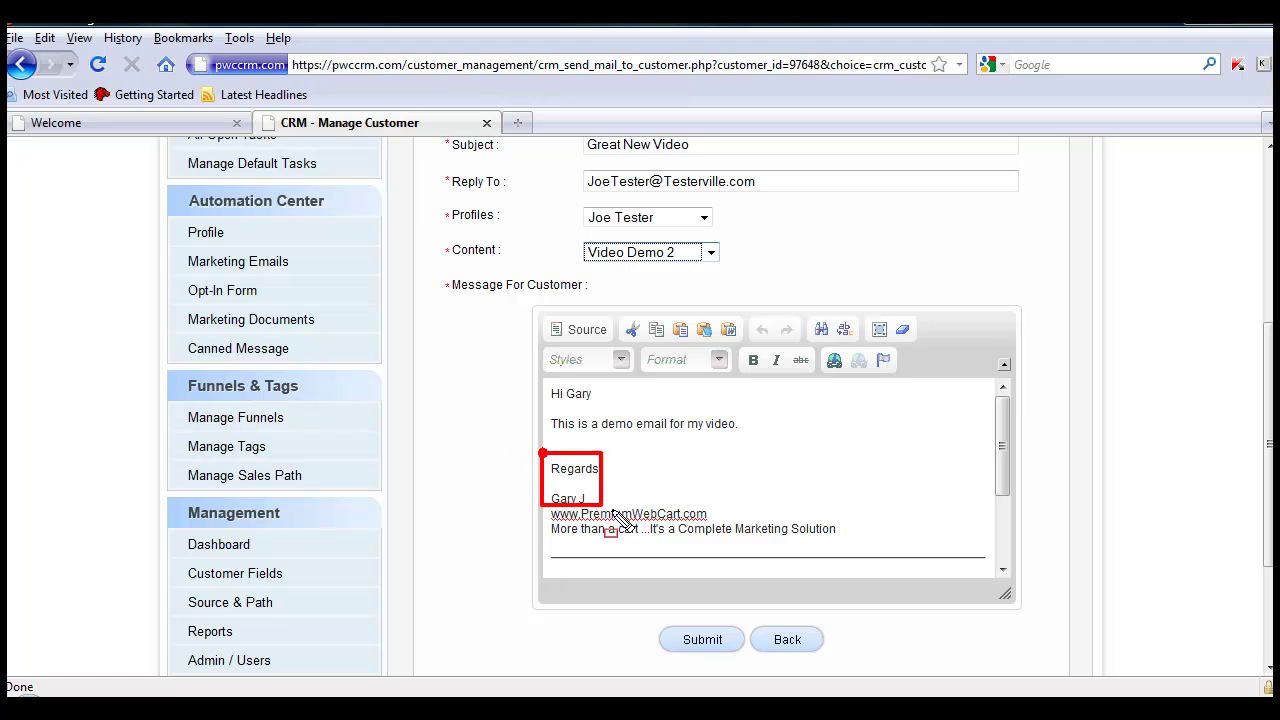
left_click_drag(620, 520, 857, 563)
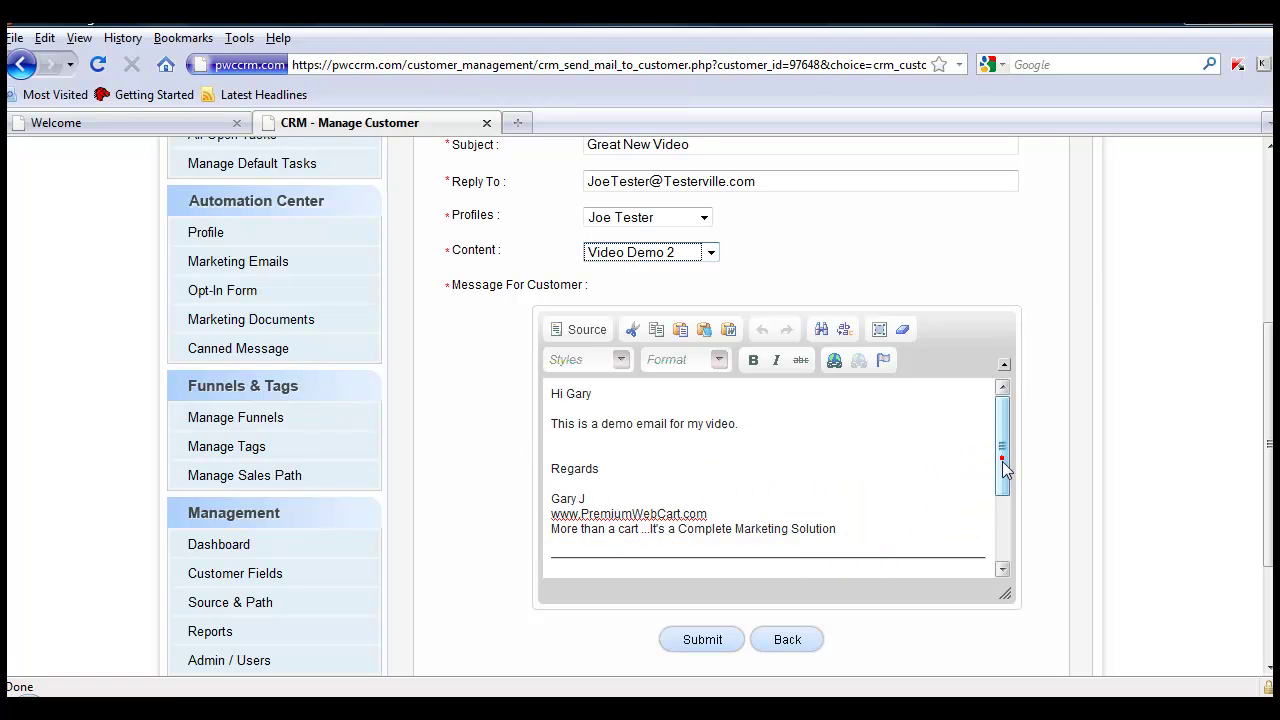
left_click_drag(1003, 468, 995, 534)
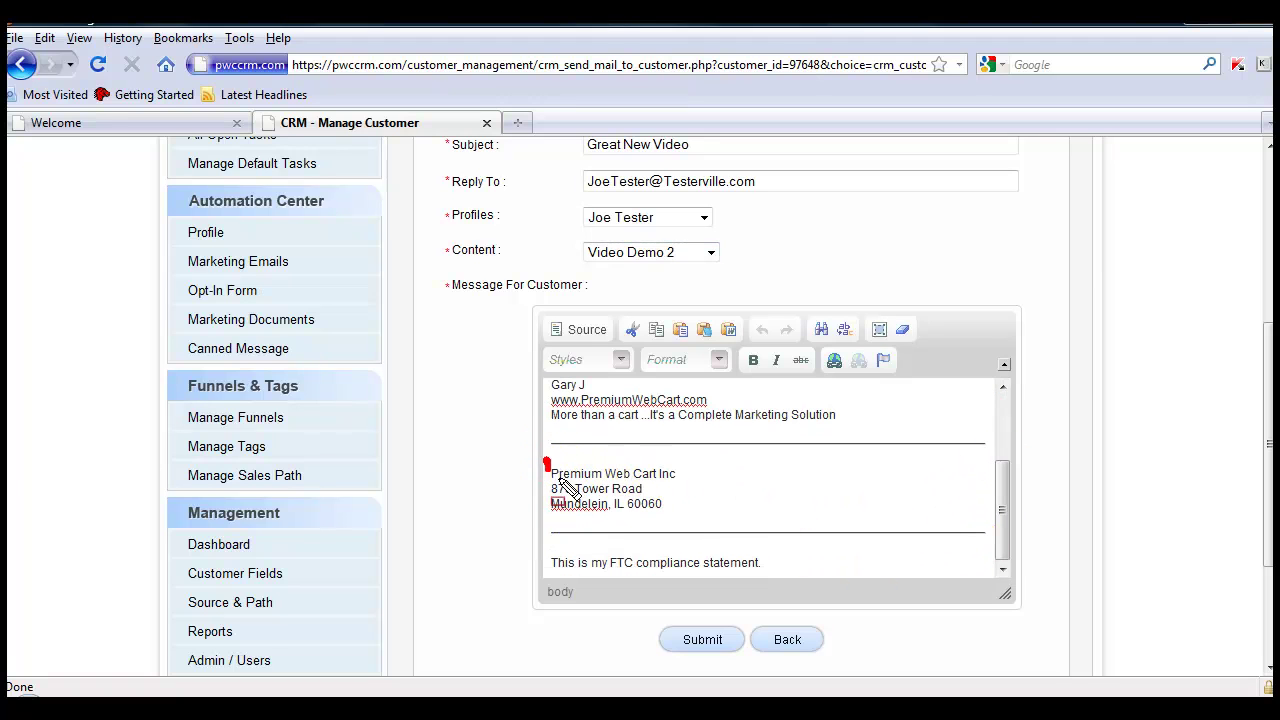
left_click_drag(560, 480, 680, 520)
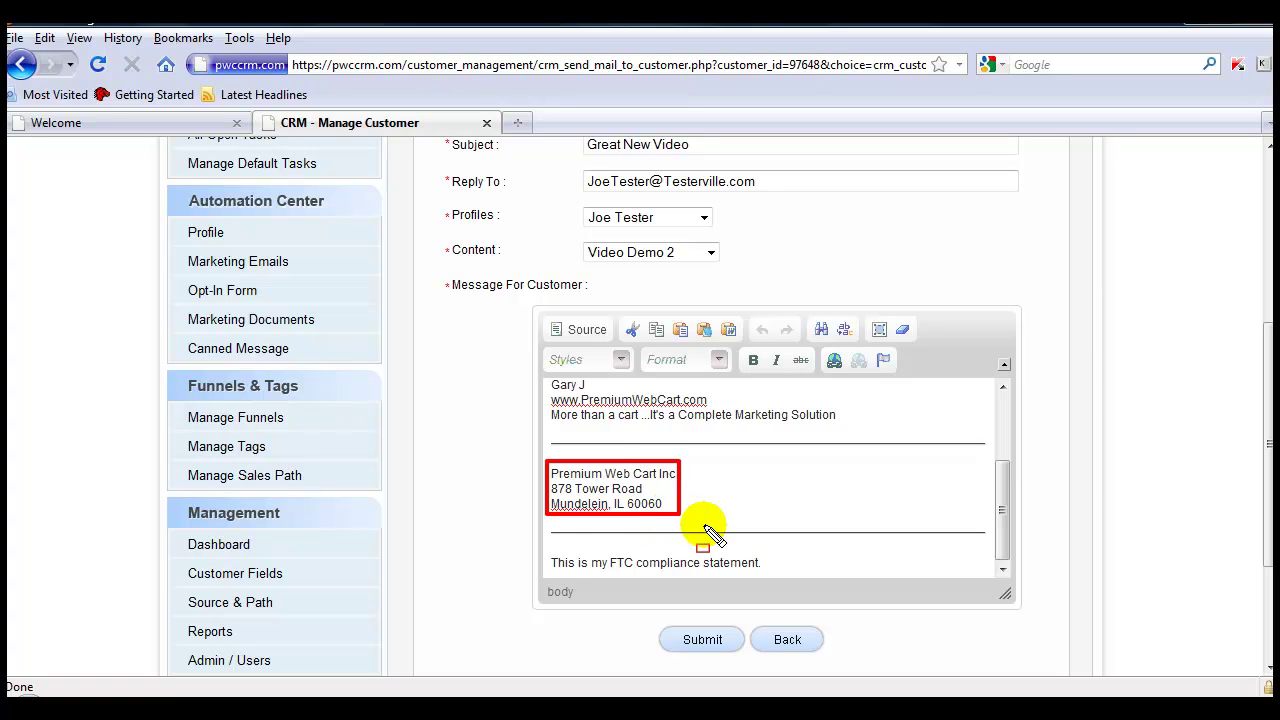
left_click_drag(673, 577, 770, 584)
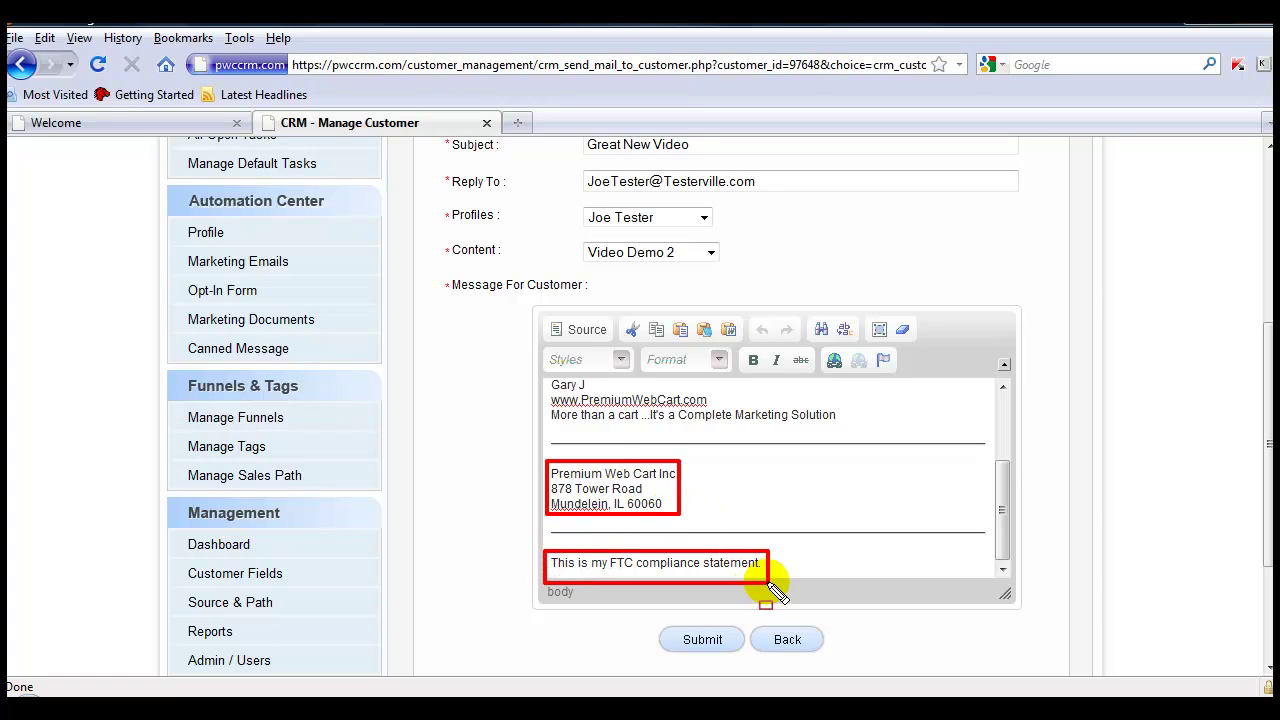
key("Escape")
left_click_drag(652, 620, 748, 657)
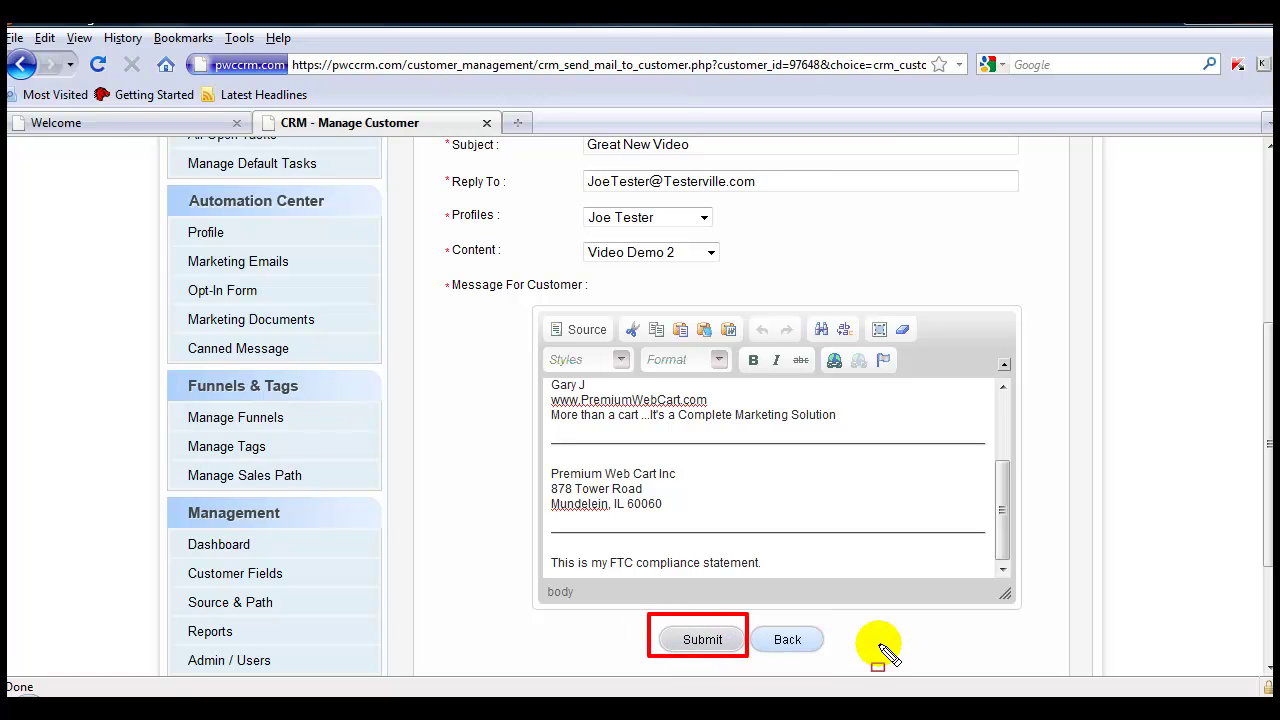